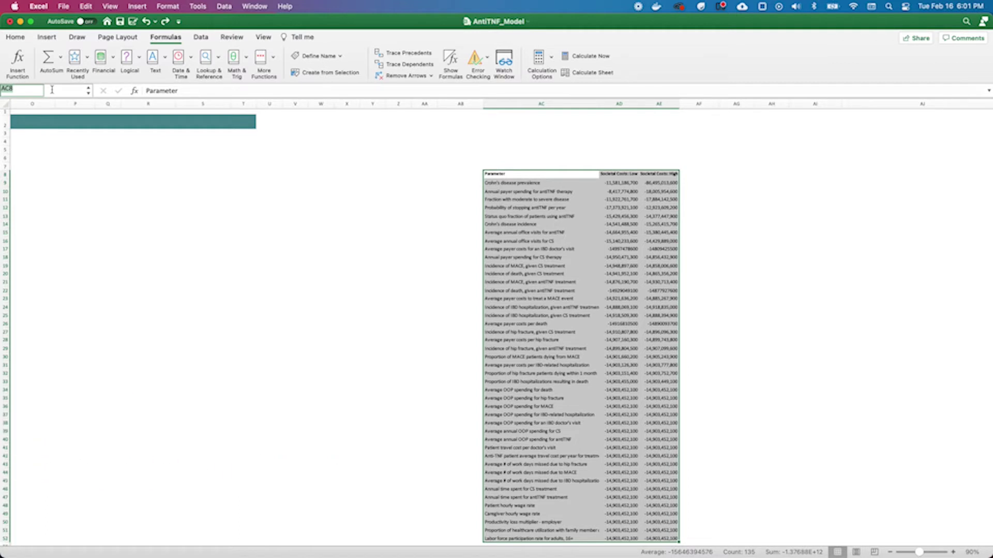
# Step: Name the selected one-way sensitivity analysis table output_owsa and the selected results table output_results
pyautogui.click(52, 90)
pyautogui.write('output_owsa')
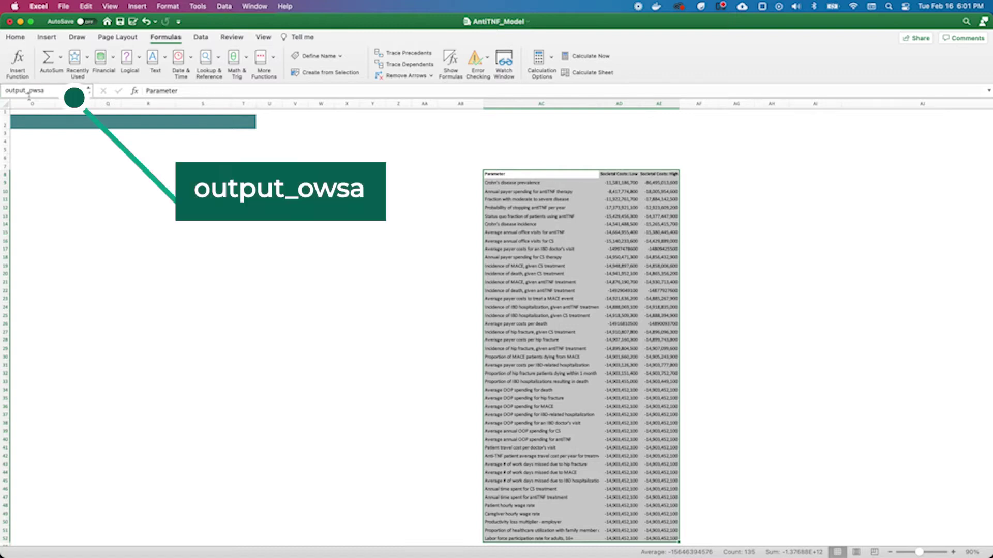
pyautogui.press('Return')
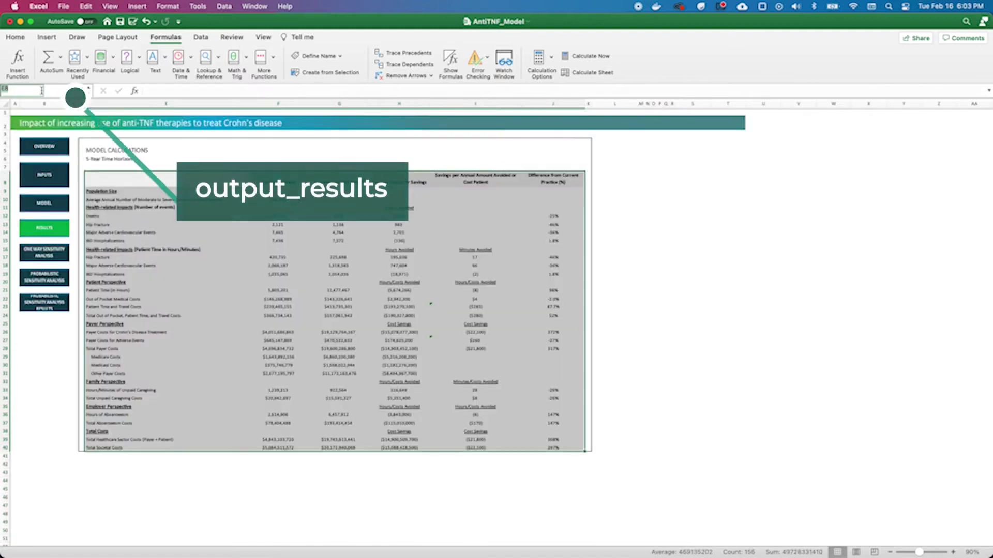
pyautogui.write('output_resul')
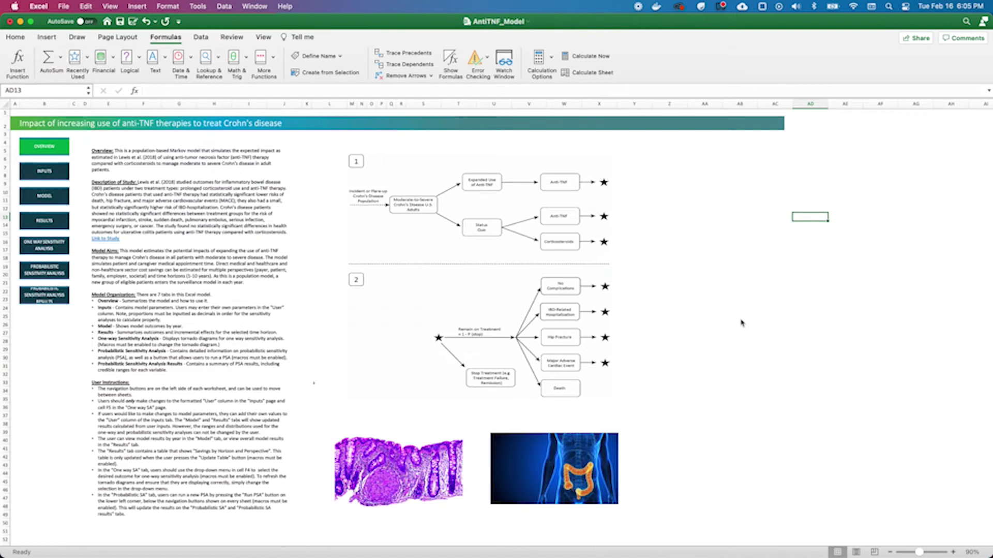
# Step: Name the text box holding the model description on the Overview sheet background_information
pyautogui.click(194, 187)
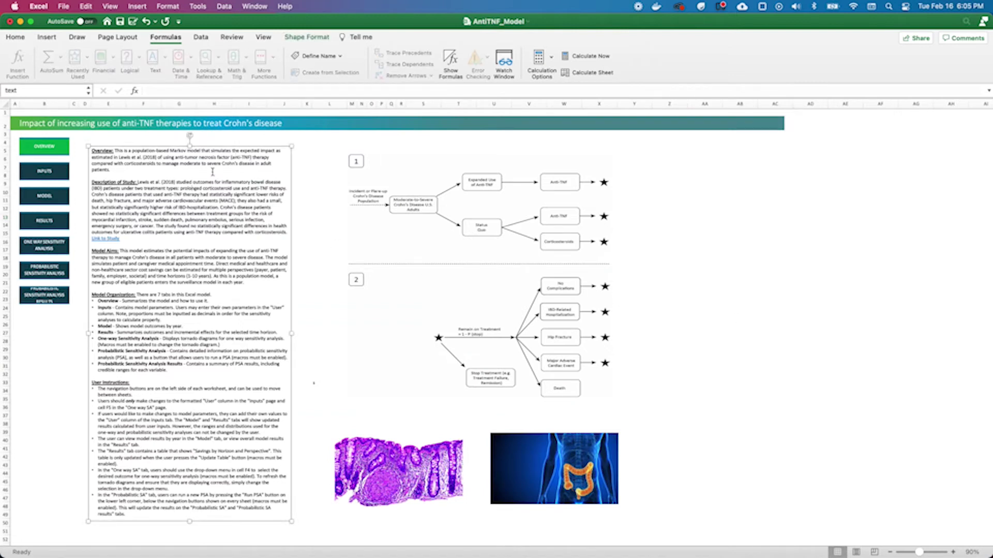
pyautogui.click(33, 87)
pyautogui.write('background_informatio')
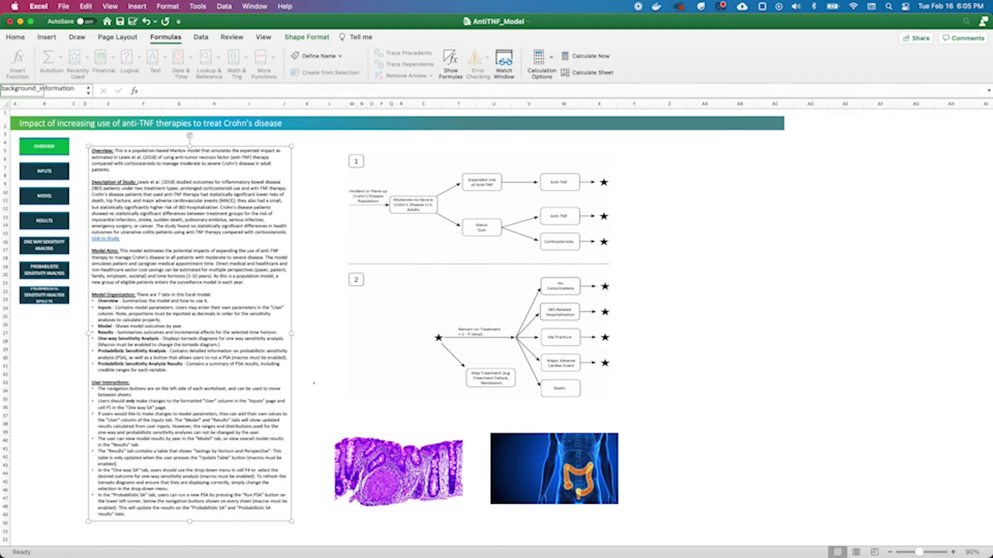
pyautogui.write('n')
pyautogui.press('Return')
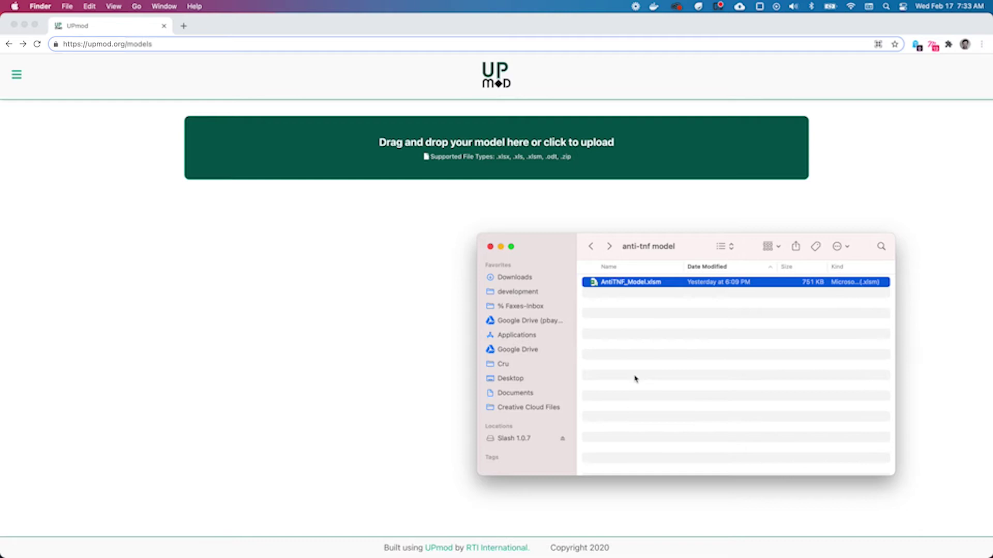
# Step: Upload AntiTNF_Model.xlsm to the UPmod site in Chrome and assign the Live column as Input in the Import Wizard
pyautogui.moveTo(589, 283); pyautogui.dragTo(397, 156)
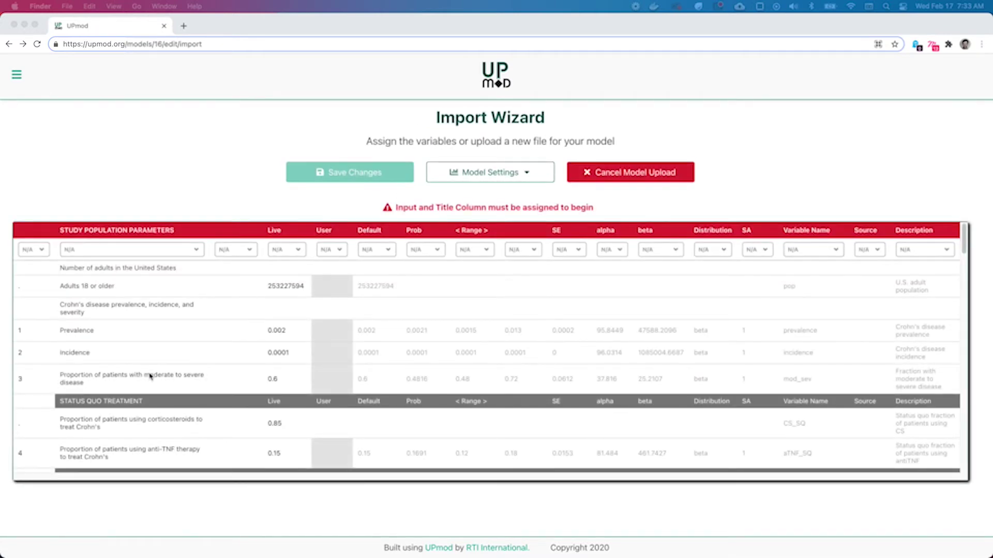
pyautogui.click(290, 251)
pyautogui.click(291, 250)
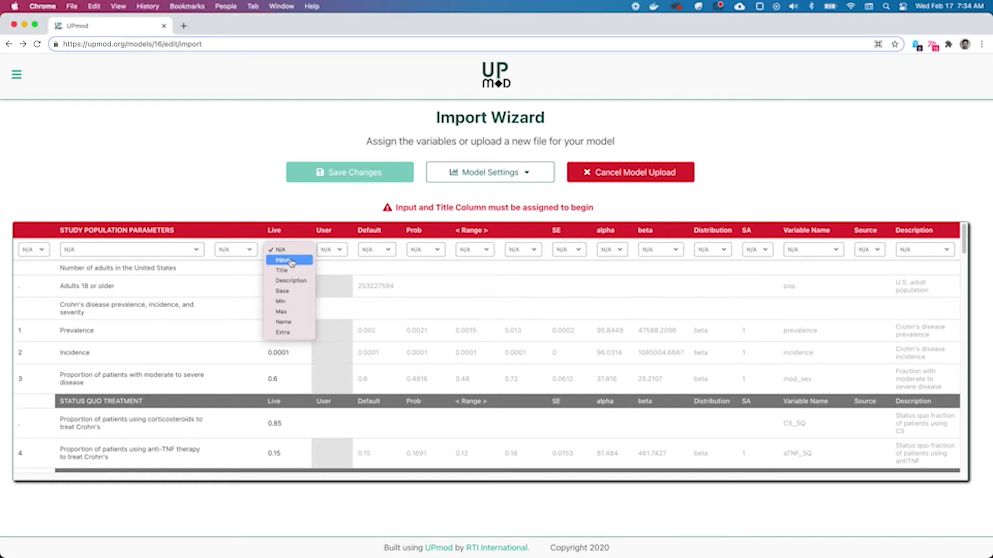
pyautogui.click(291, 261)
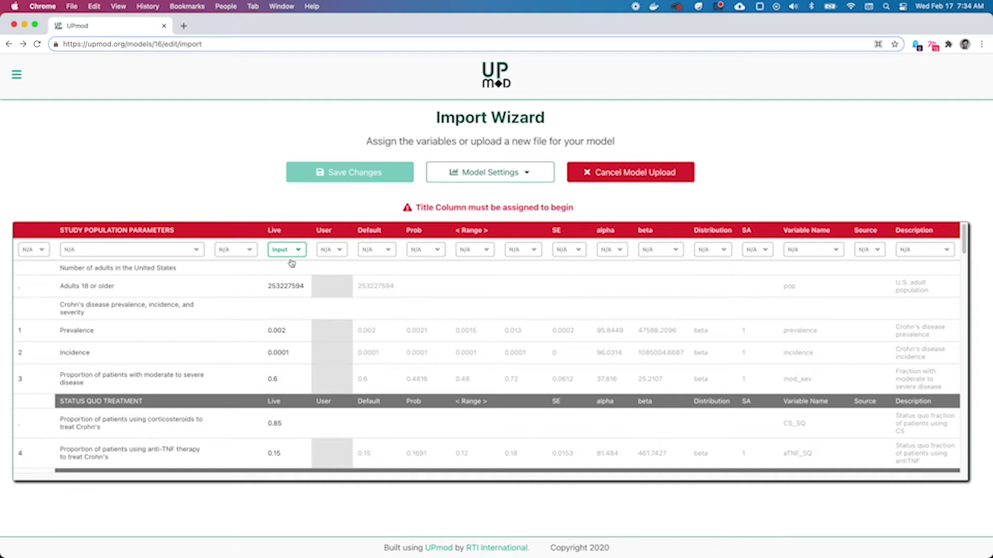
# Step: Assign the parameter names column as Title and the Description column as Description
pyautogui.click(158, 253)
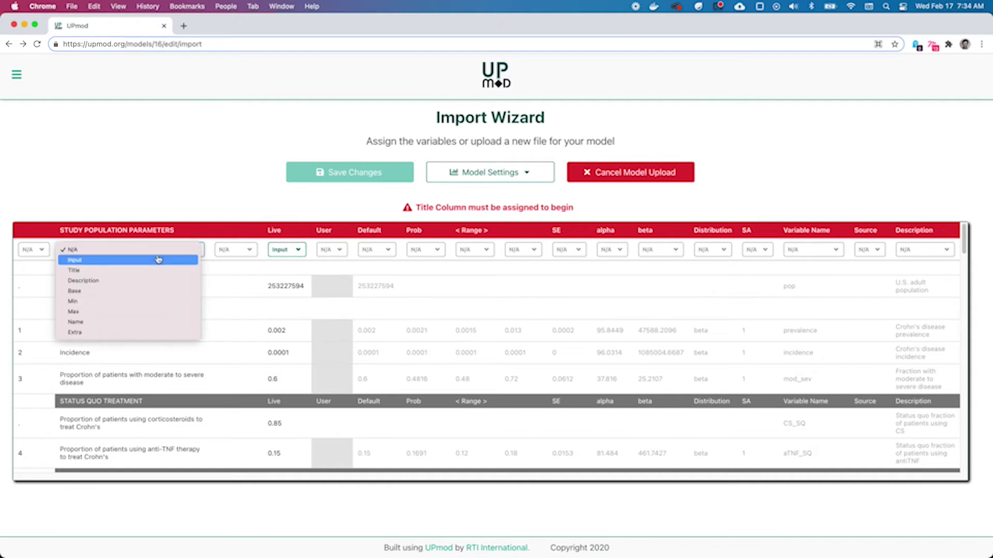
pyautogui.click(160, 271)
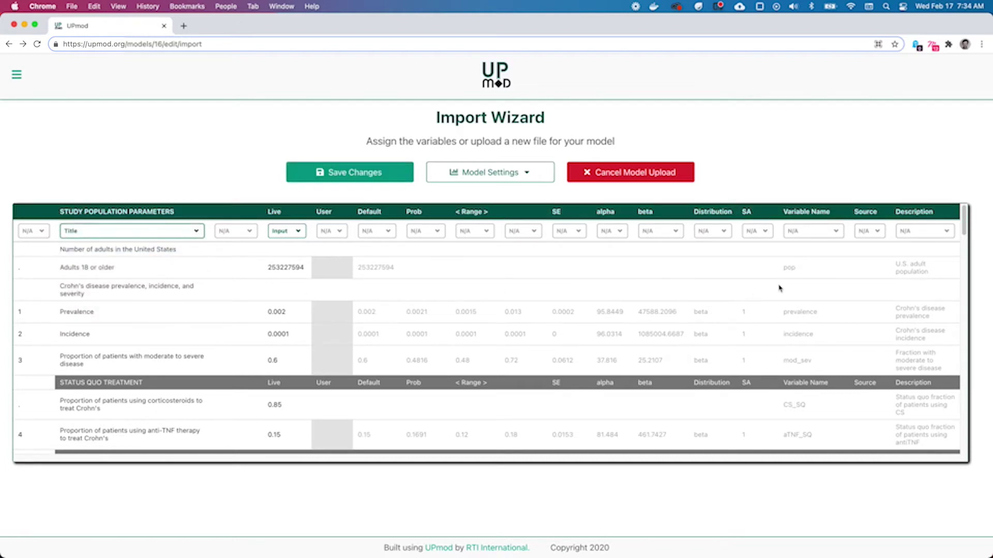
pyautogui.click(936, 239)
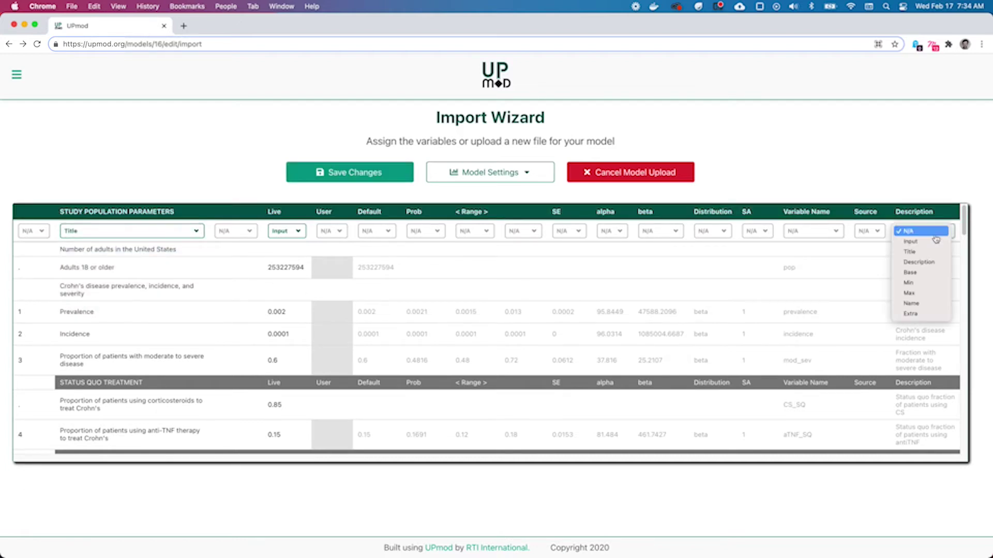
pyautogui.click(940, 263)
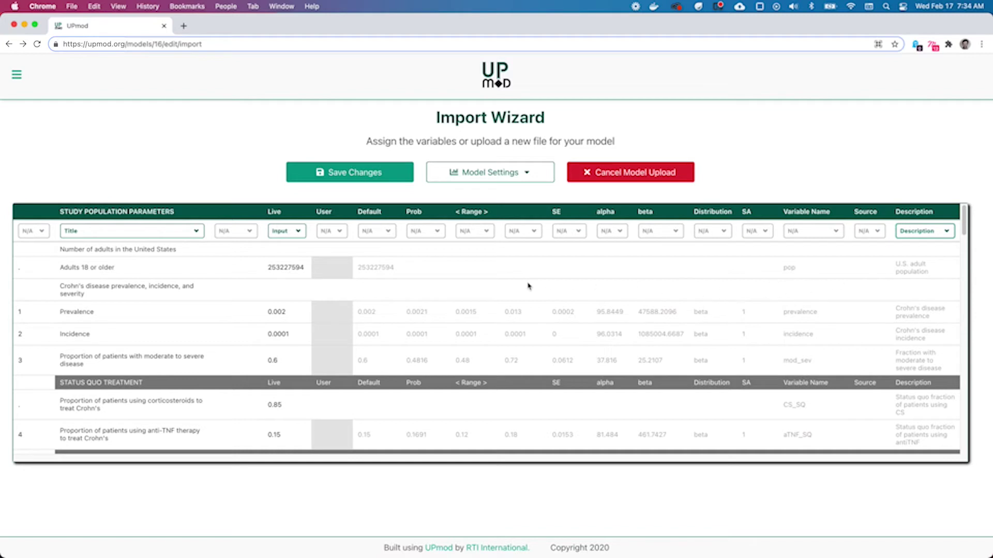
# Step: Assign the Default column as Base and the two Range columns as Min and Max, and save the import changes
pyautogui.click(372, 234)
pyautogui.click(386, 273)
pyautogui.click(476, 234)
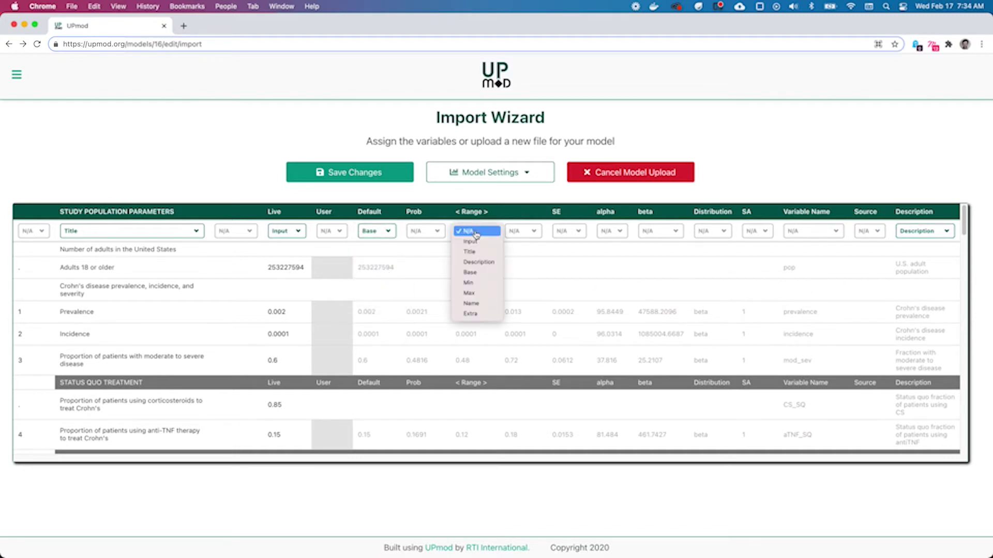
pyautogui.click(489, 283)
pyautogui.click(525, 233)
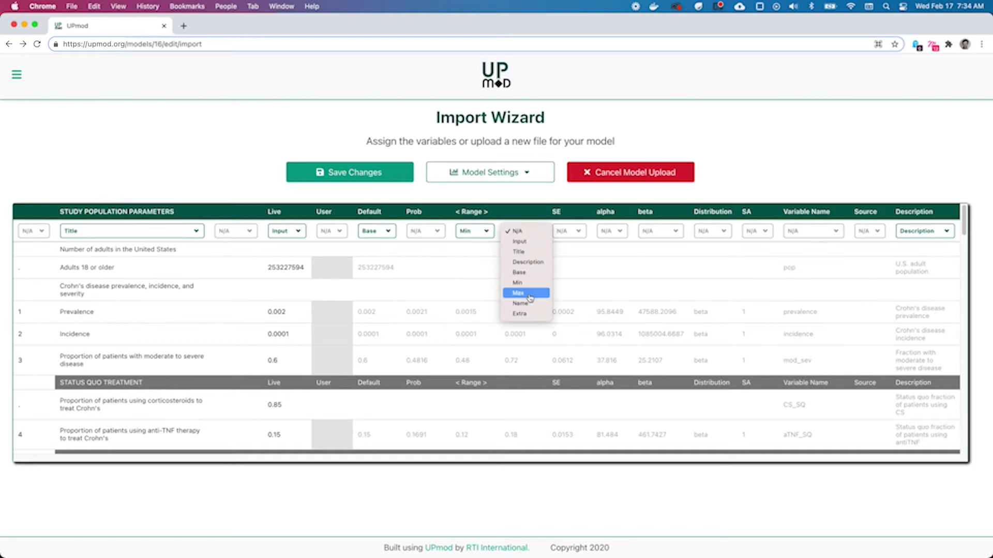
pyautogui.click(529, 295)
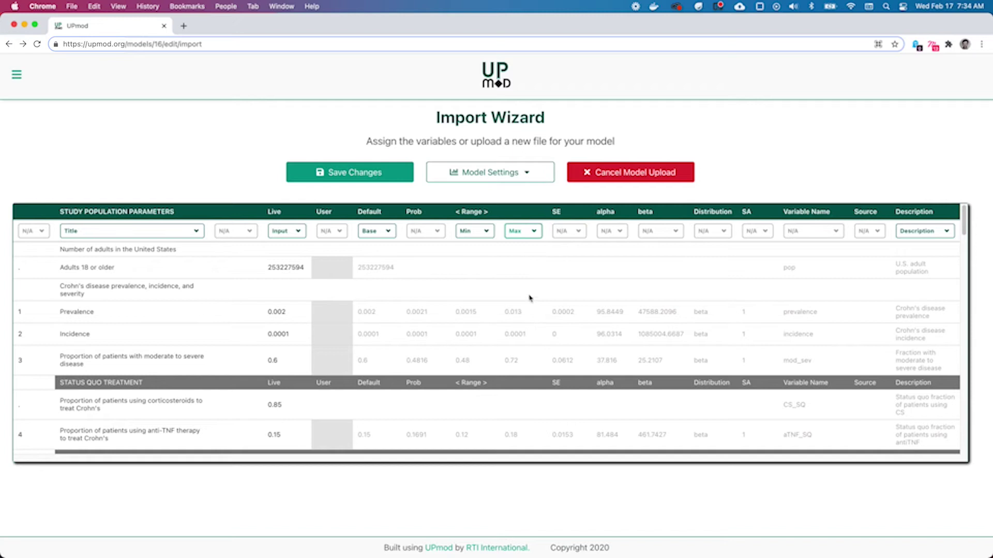
pyautogui.click(381, 172)
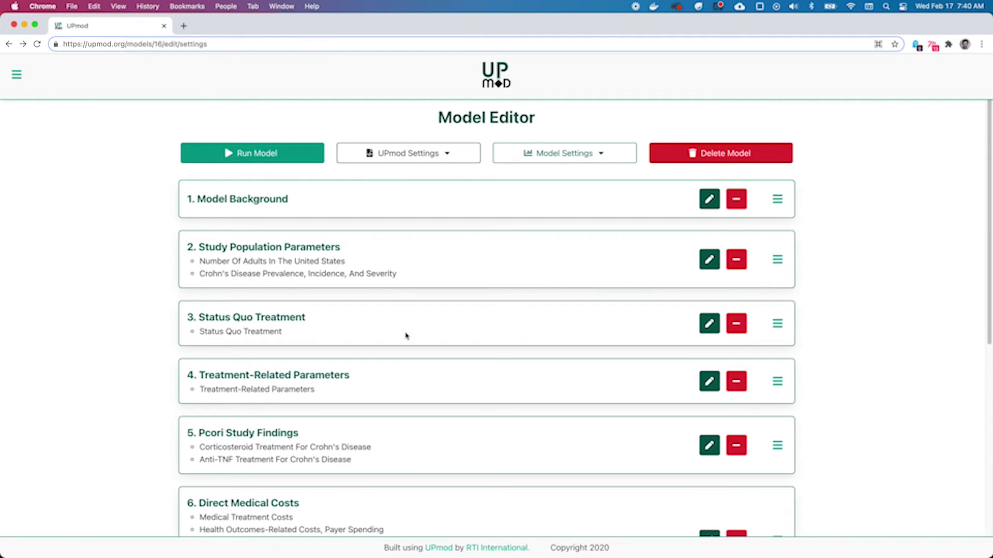
# Step: Move the Status Quo Treatment section above Study Population Parameters in the Model Editor
pyautogui.scroll(-5, 474, 437)
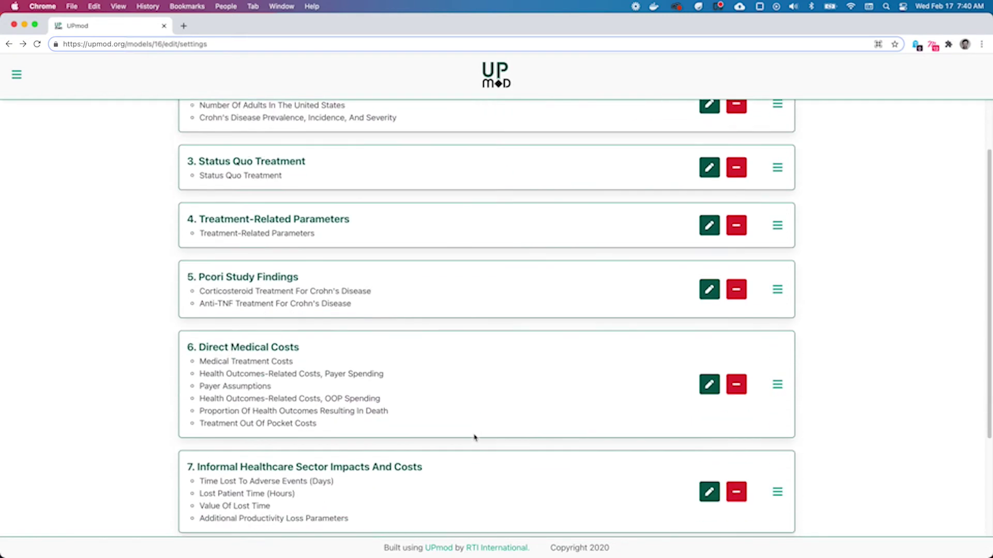
pyautogui.scroll(5, 474, 438)
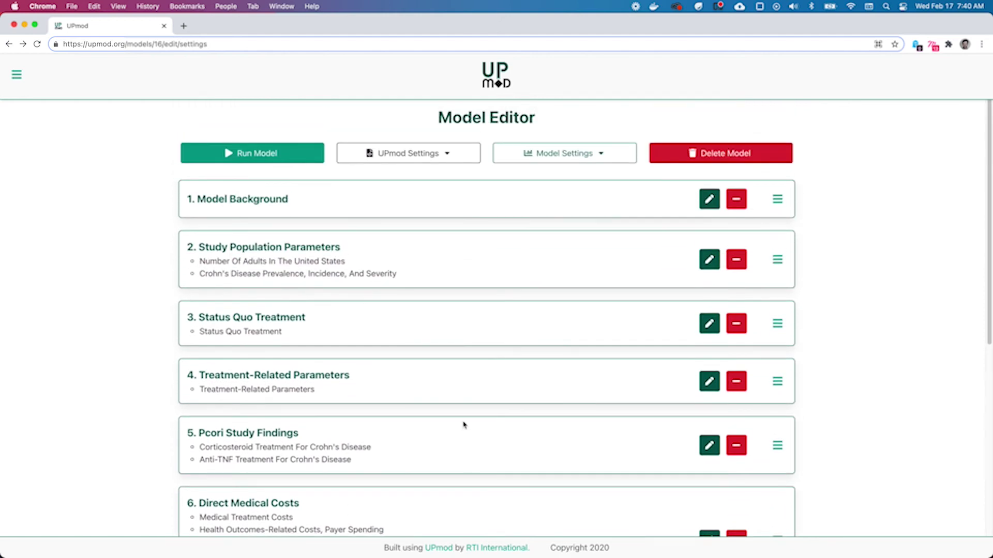
pyautogui.moveTo(778, 327); pyautogui.dragTo(780, 256)
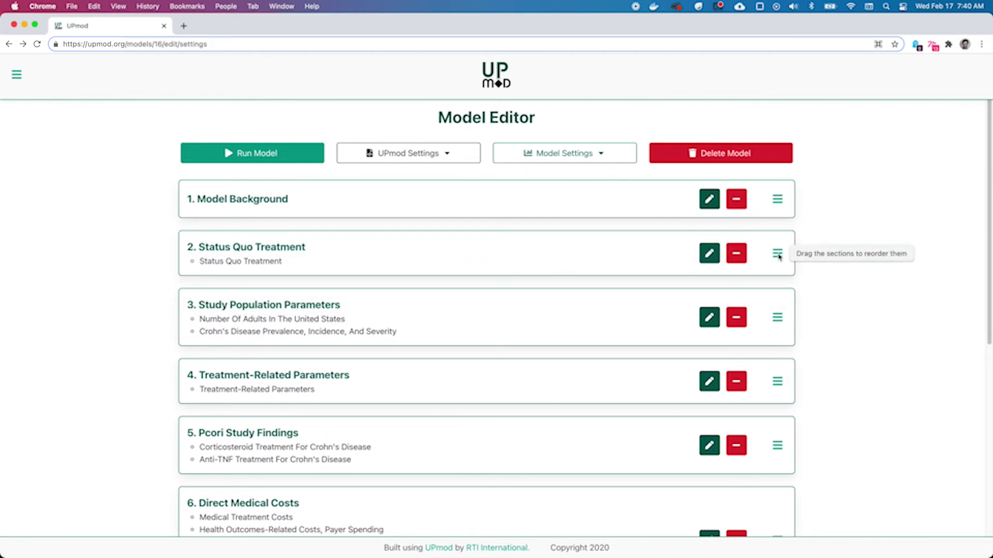
# Step: Open the Model Background text for editing and insert the purple tissue image above the Overview paragraph
pyautogui.click(709, 199)
pyautogui.moveTo(491, 288)
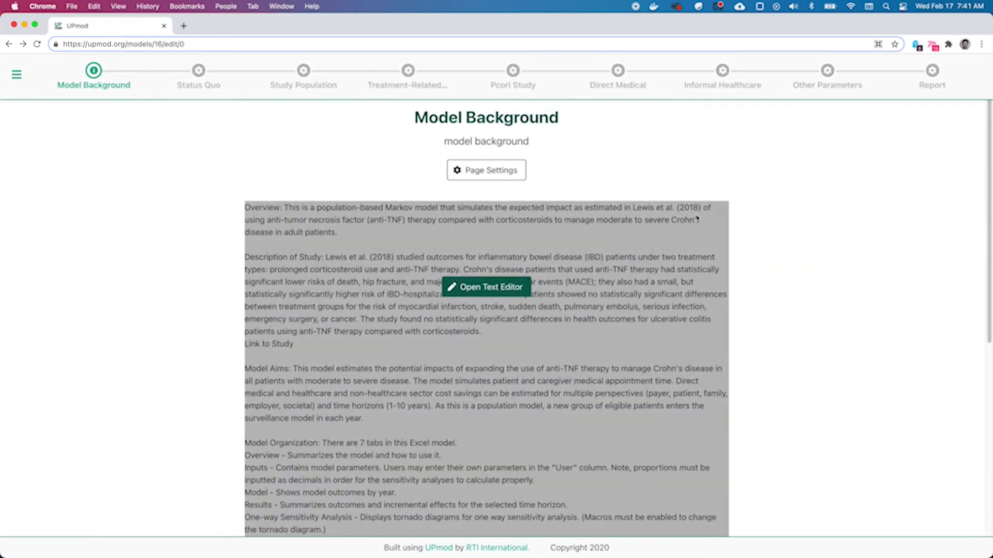
pyautogui.click(501, 292)
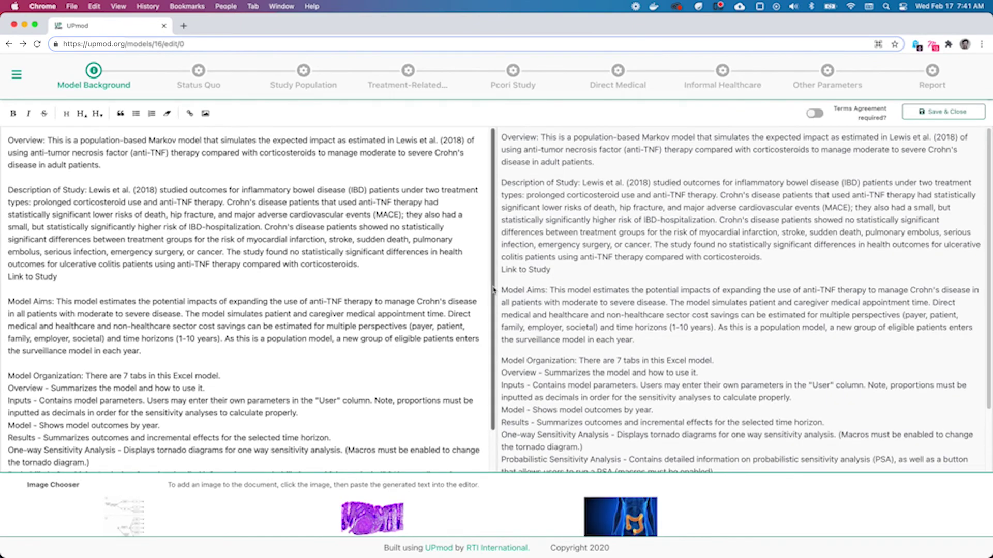
pyautogui.click(377, 522)
pyautogui.click(271, 163)
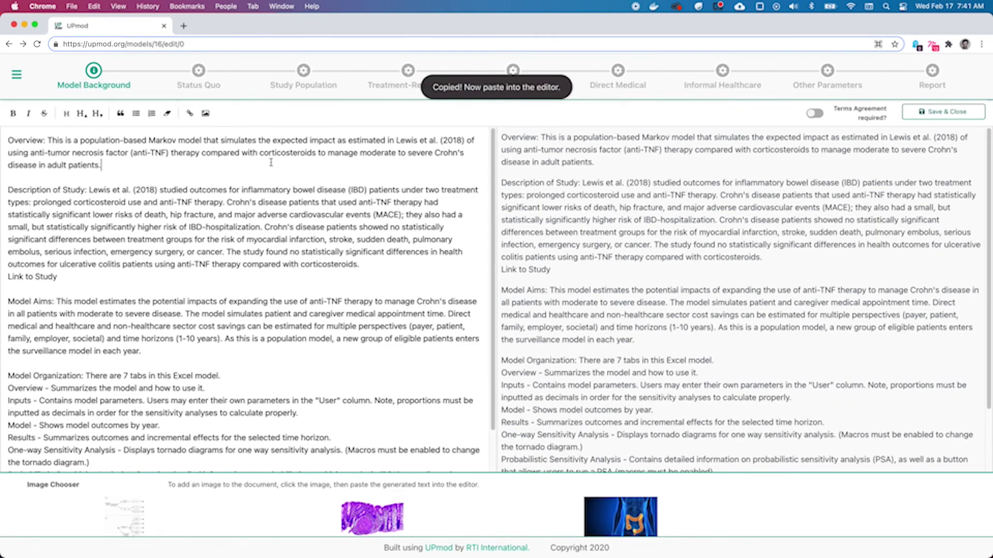
pyautogui.press('super+v')
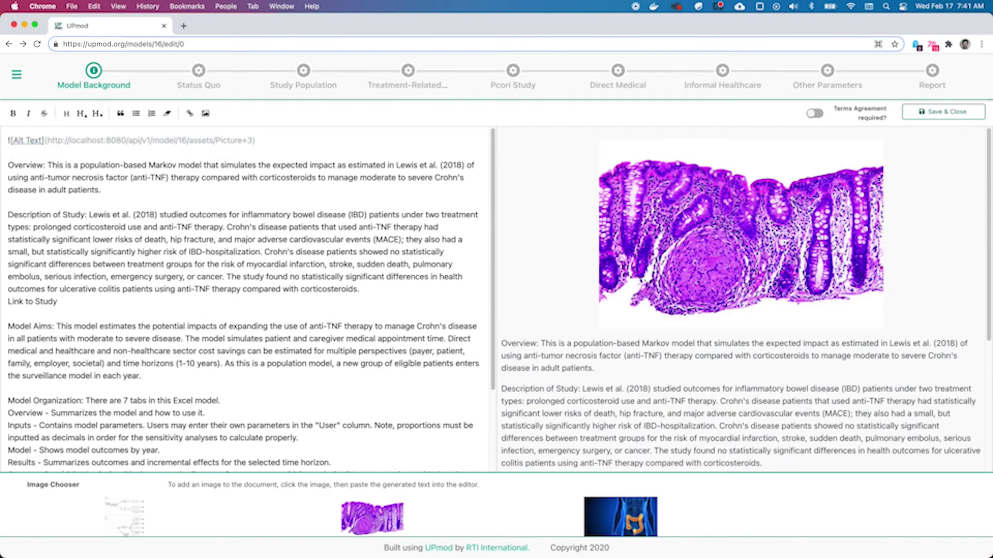
# Step: Insert the model diagram image below the Link to Study line, and save and close the background text
pyautogui.click(130, 522)
pyautogui.click(91, 305)
pyautogui.press('super+v')
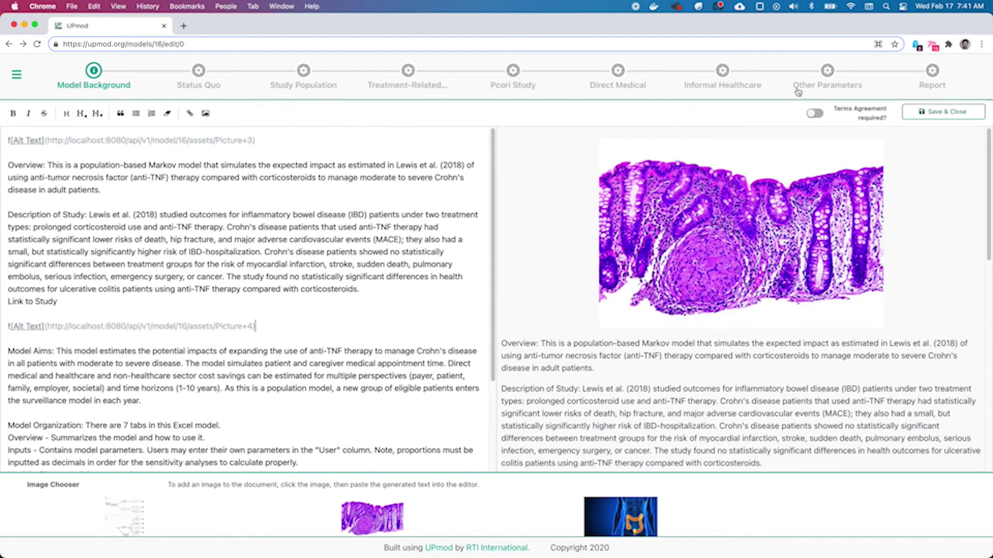
pyautogui.click(960, 116)
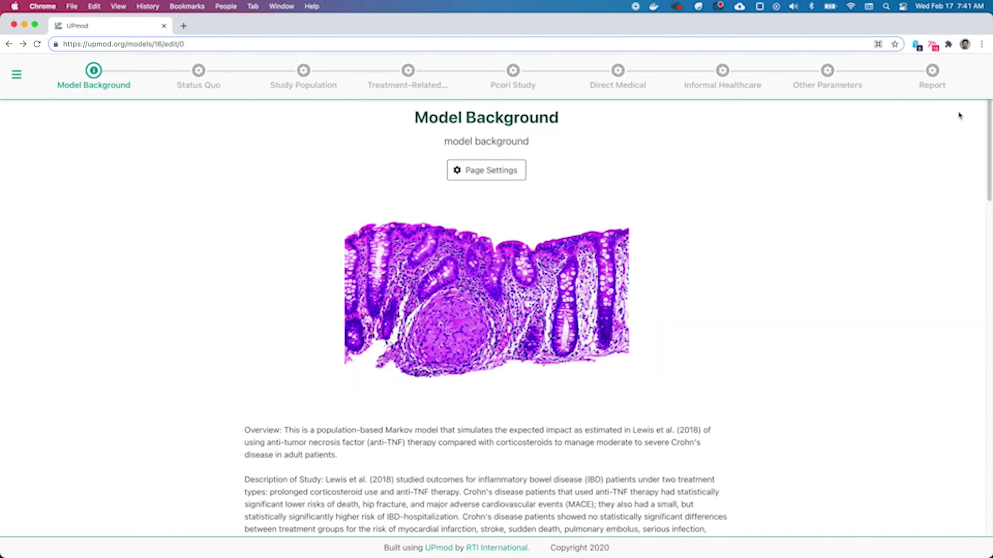
# Step: On the Status Quo page, change the type of the corticosteroid proportion field to Slider
pyautogui.click(197, 82)
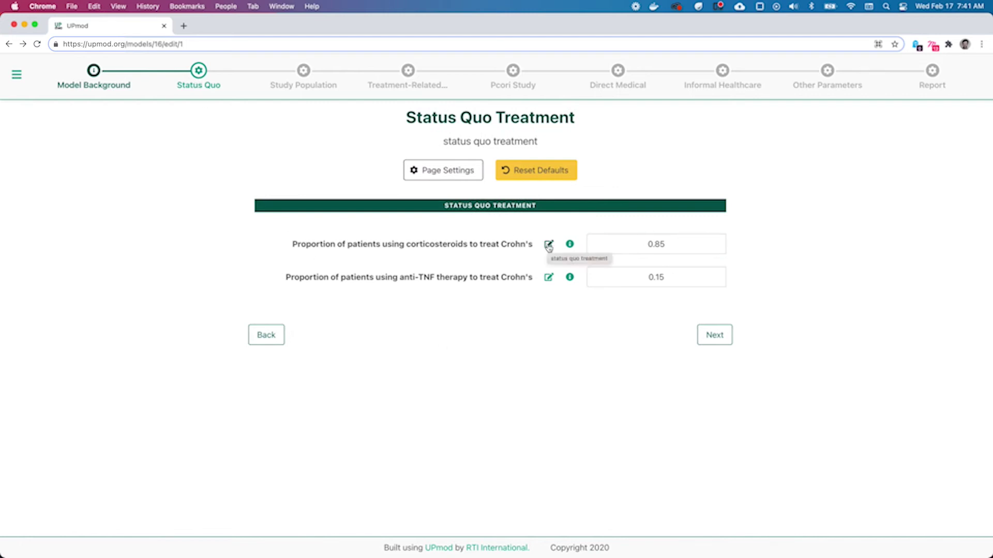
pyautogui.click(549, 245)
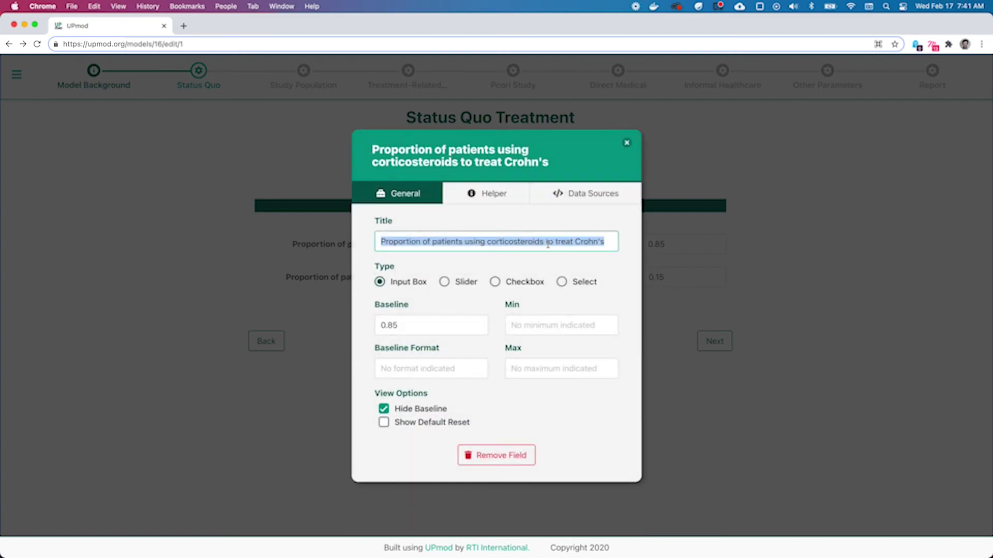
pyautogui.click(454, 284)
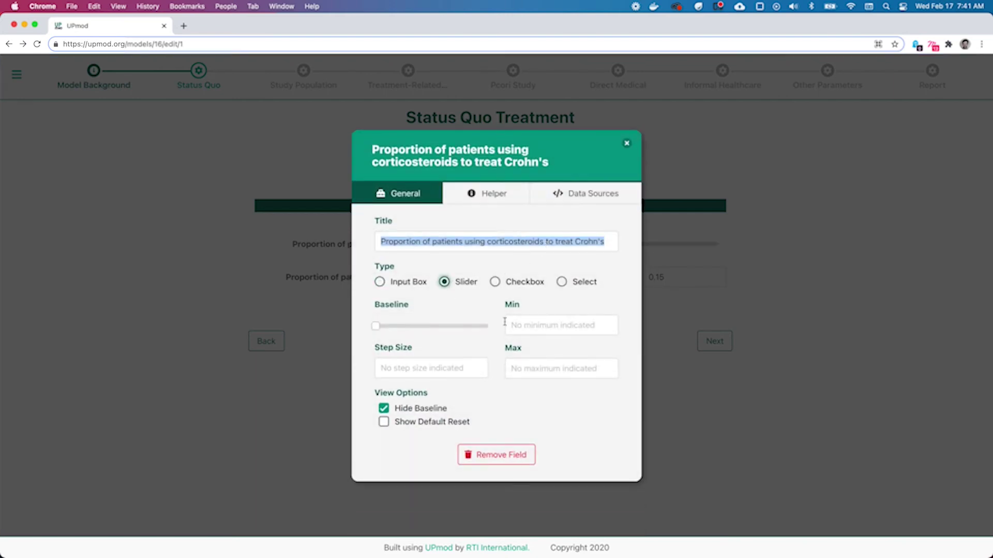
# Step: Set the slider's minimum to 0, maximum to 1 and step size to 0.05, and try out the slider on the page
pyautogui.click(541, 323)
pyautogui.write('0')
pyautogui.press('Tab')
pyautogui.write('1')
pyautogui.click(442, 370)
pyautogui.write('0.')
pyautogui.press('Tab')
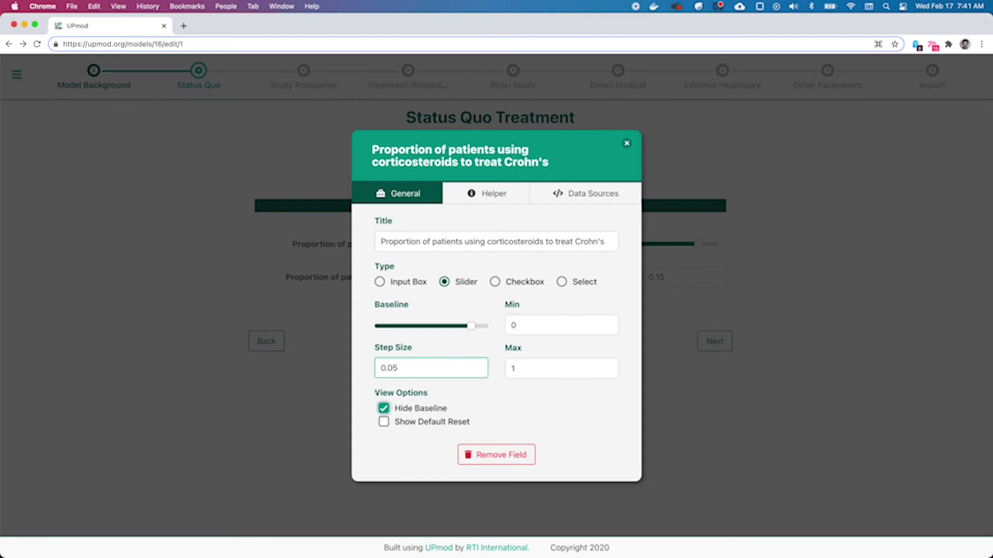
pyautogui.click(684, 426)
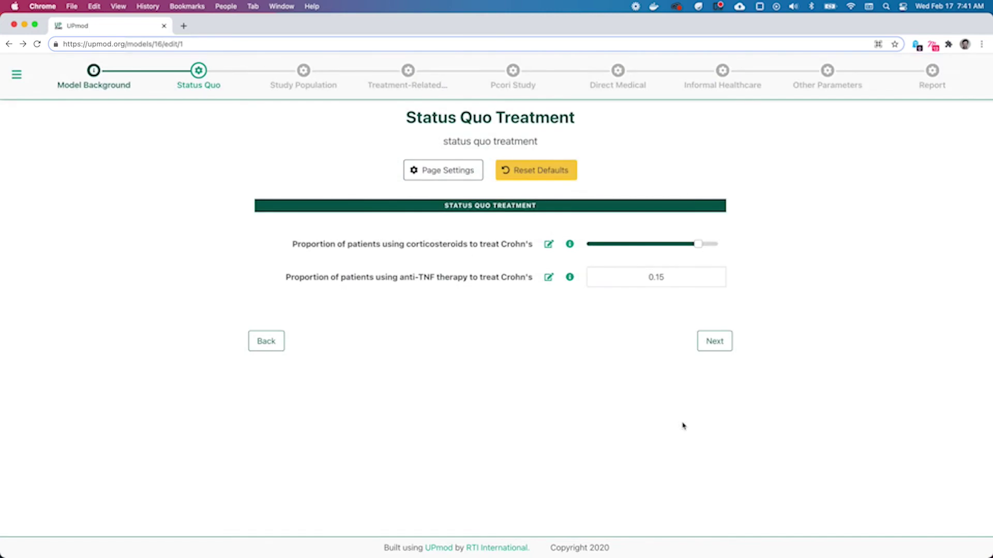
pyautogui.moveTo(698, 244)
pyautogui.moveTo(698, 245)
pyautogui.mouseDown()
pyautogui.moveTo(652, 245)
pyautogui.moveTo(701, 245)
pyautogui.mouseUp()
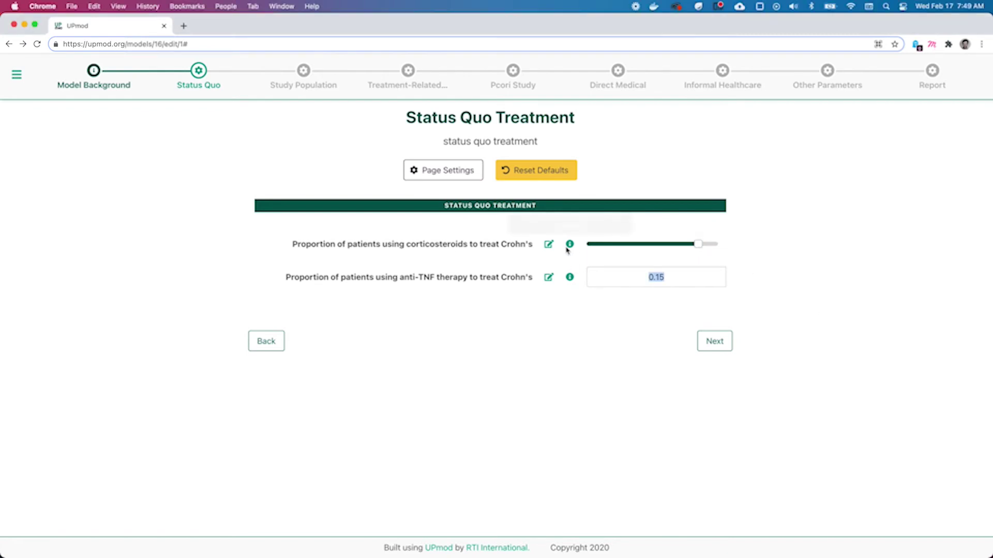
# Step: Change the corticosteroid proportion field's helper to Modal and replace its helper text with the copied treatment guidelines paragraph
pyautogui.moveTo(571, 246)
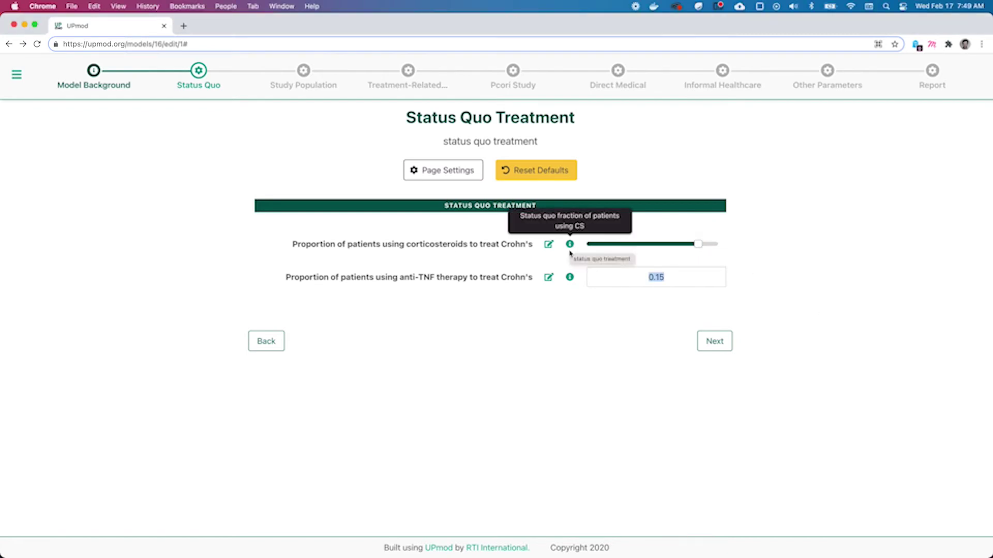
pyautogui.click(549, 245)
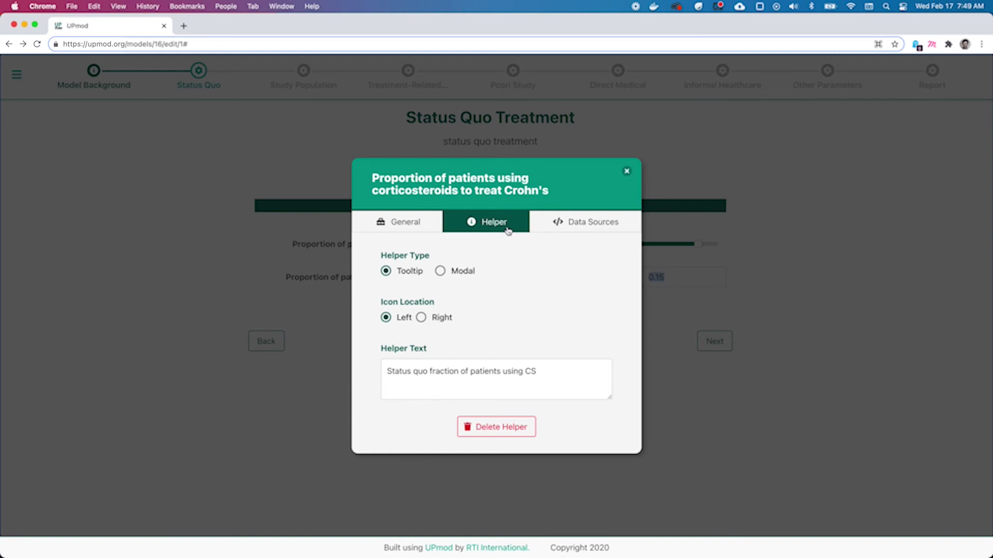
pyautogui.click(451, 276)
pyautogui.click(484, 352)
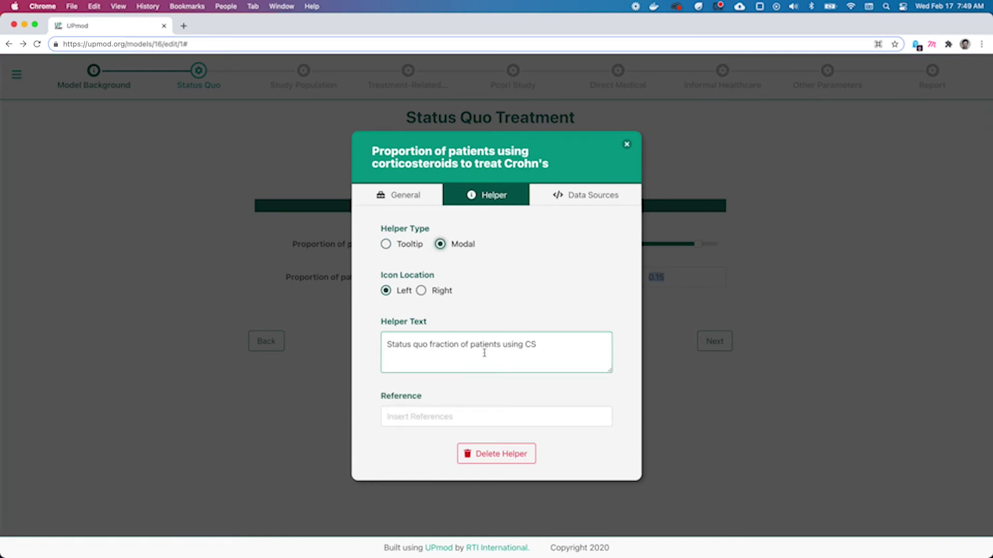
pyautogui.tripleClick(487, 356)
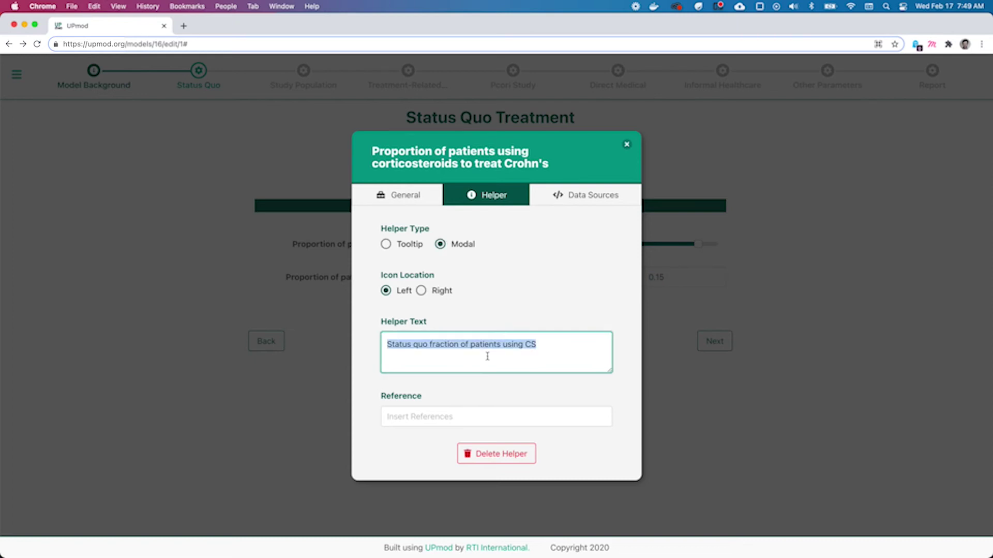
pyautogui.press('super+v')
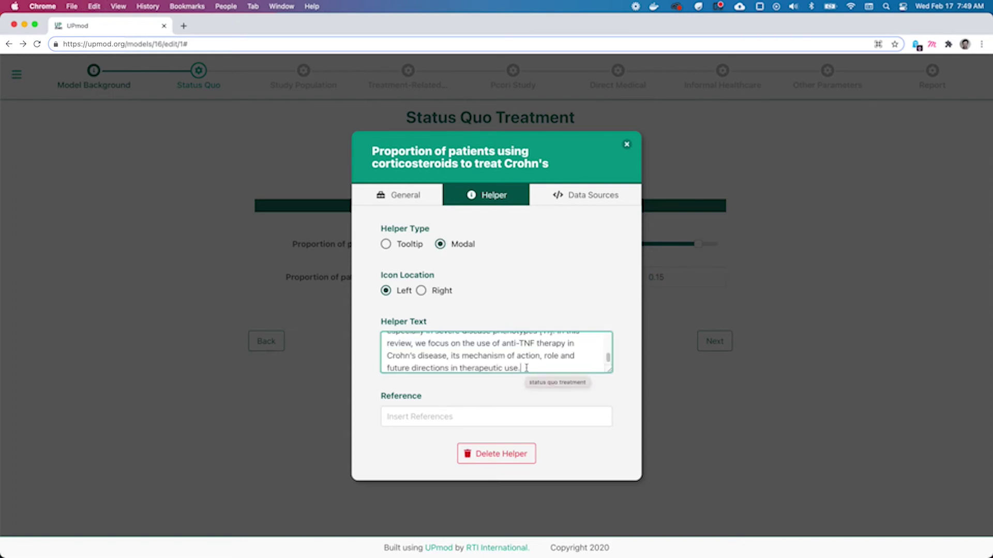
pyautogui.click(463, 423)
pyautogui.press('super+v')
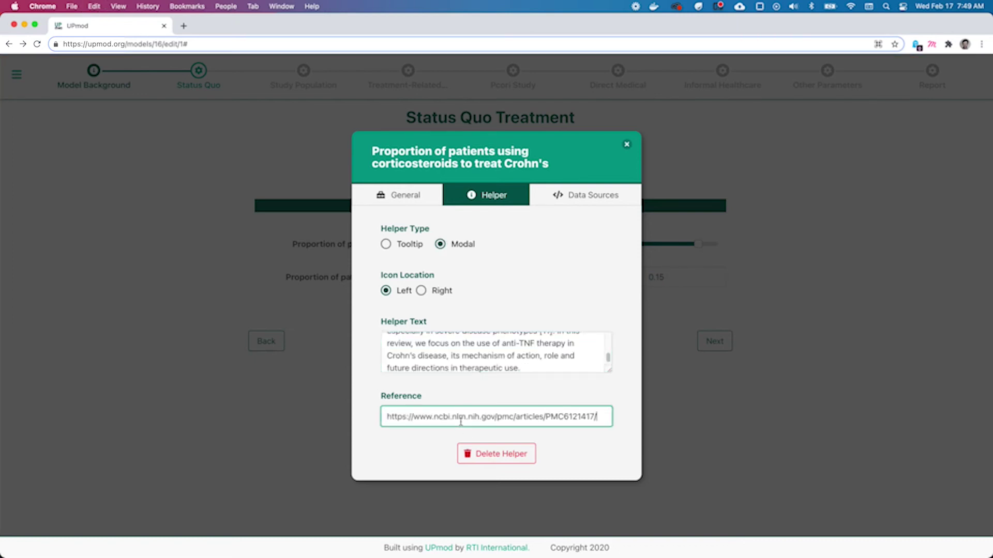
pyautogui.click(746, 422)
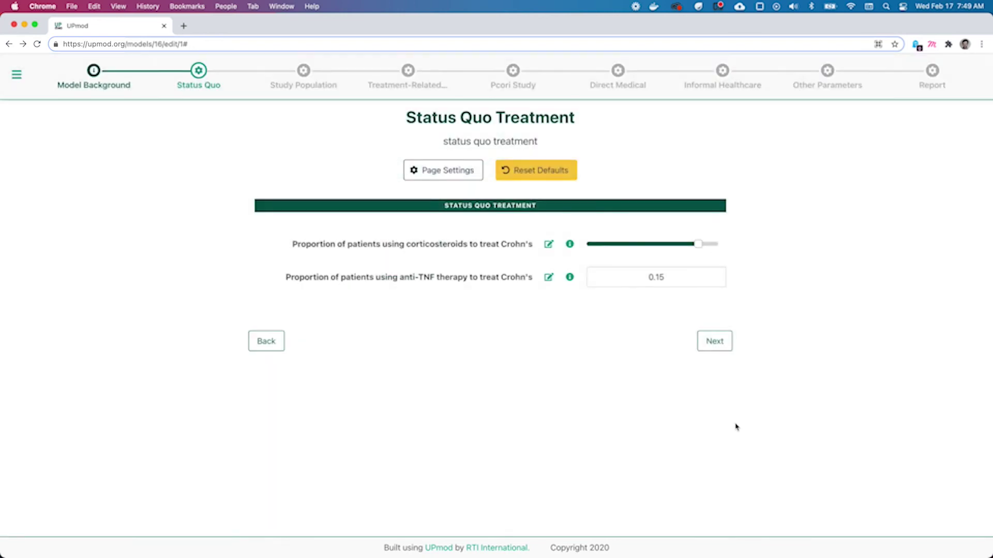
pyautogui.click(569, 244)
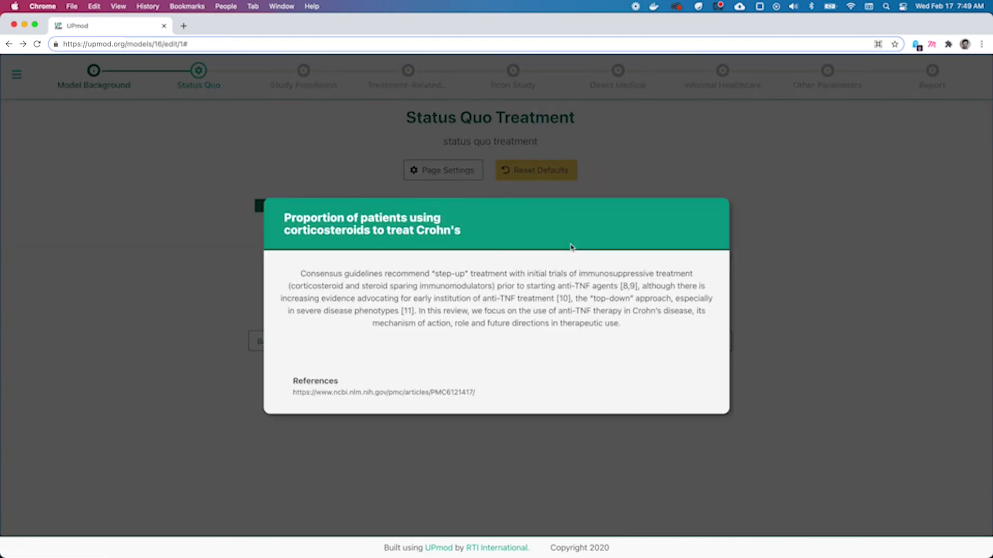
pyautogui.click(558, 437)
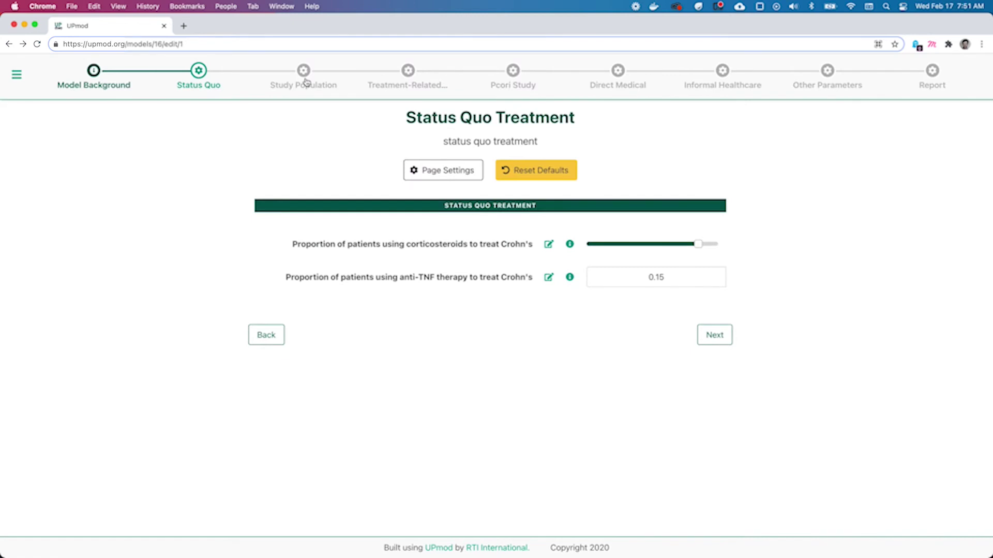
pyautogui.click(305, 83)
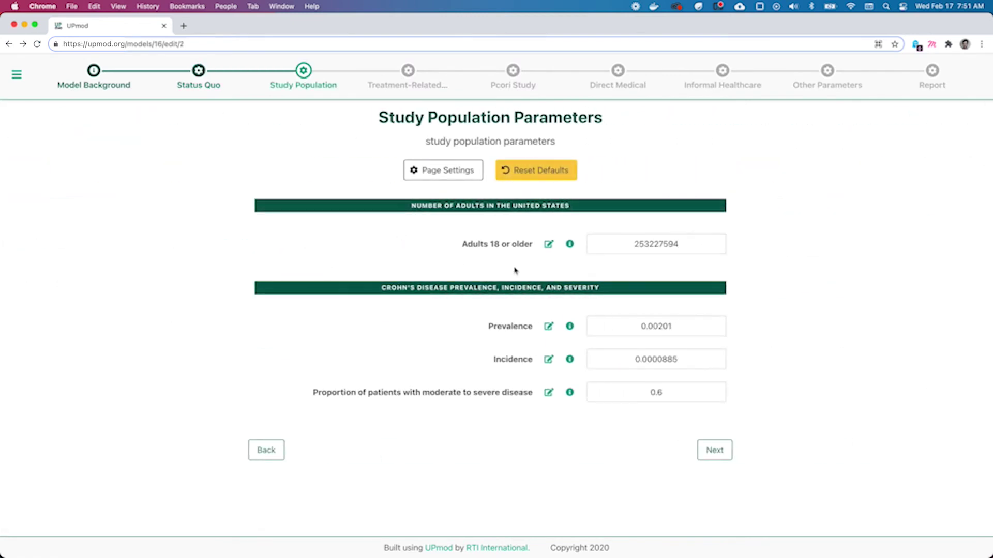
pyautogui.click(549, 245)
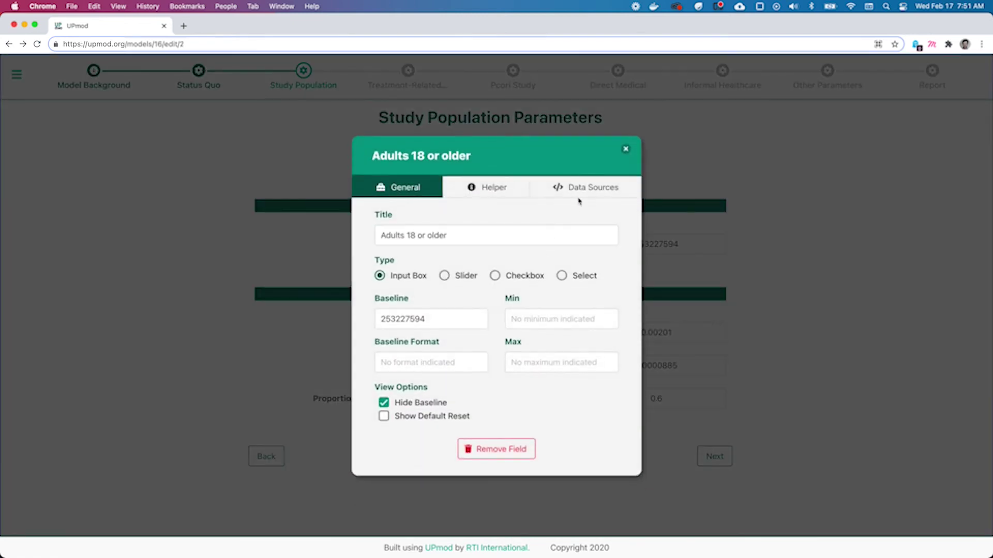
pyautogui.click(600, 193)
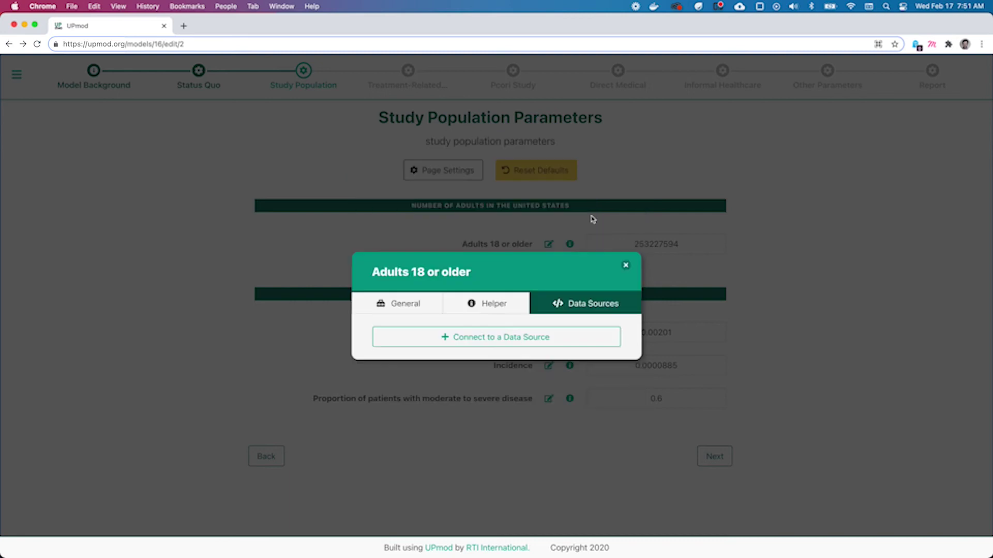
pyautogui.click(493, 305)
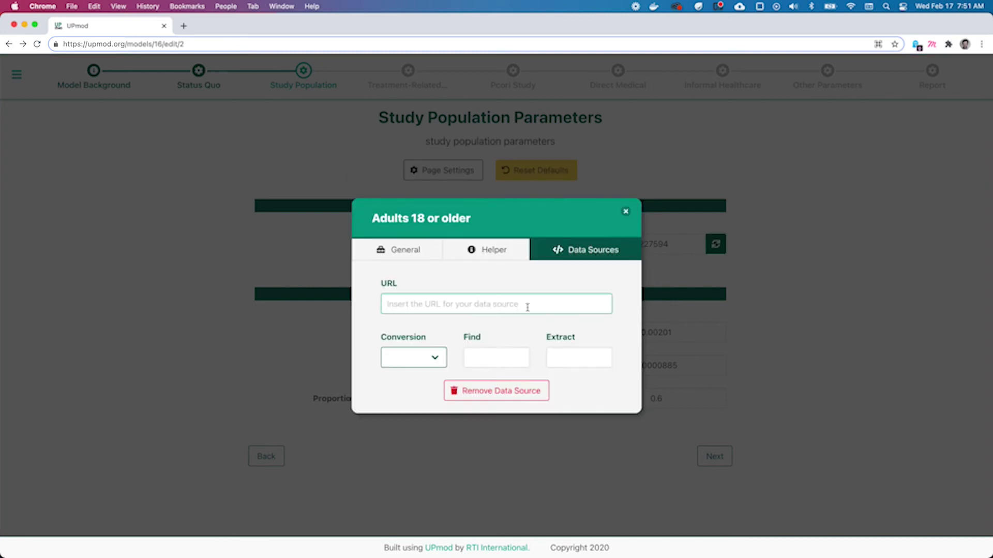
pyautogui.write('https://api.census.gov/data/2018/pep/population?get=GEONAME,POP&for=us:*')
# Step: Choose the data source's conversion, set Find to United States and Extract to POP, and sync the Adults 18 or older field
pyautogui.click(414, 357)
pyautogui.click(412, 354)
pyautogui.click(494, 357)
pyautogui.write('United States')
pyautogui.press('Tab')
pyautogui.write('POP')
pyautogui.click(609, 347)
pyautogui.click(783, 340)
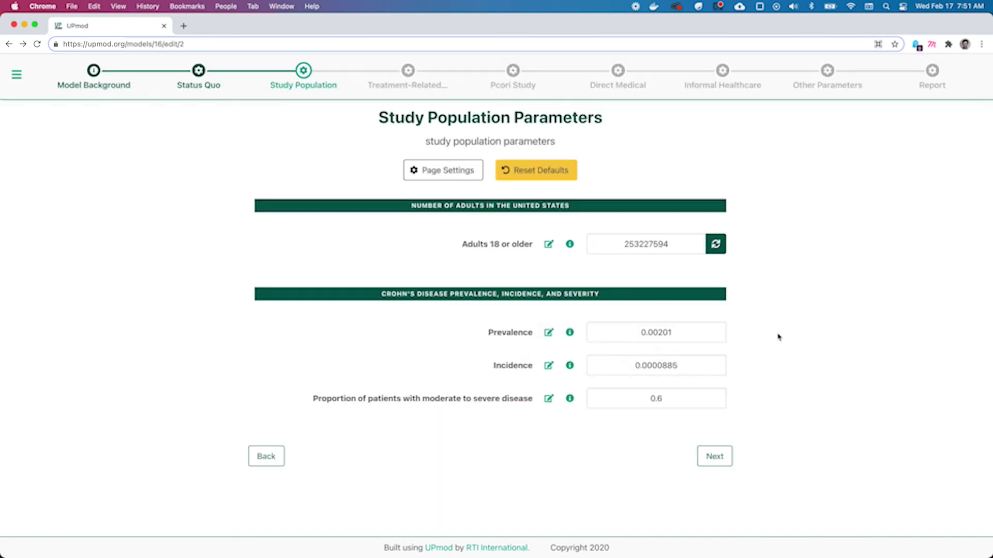
pyautogui.click(716, 245)
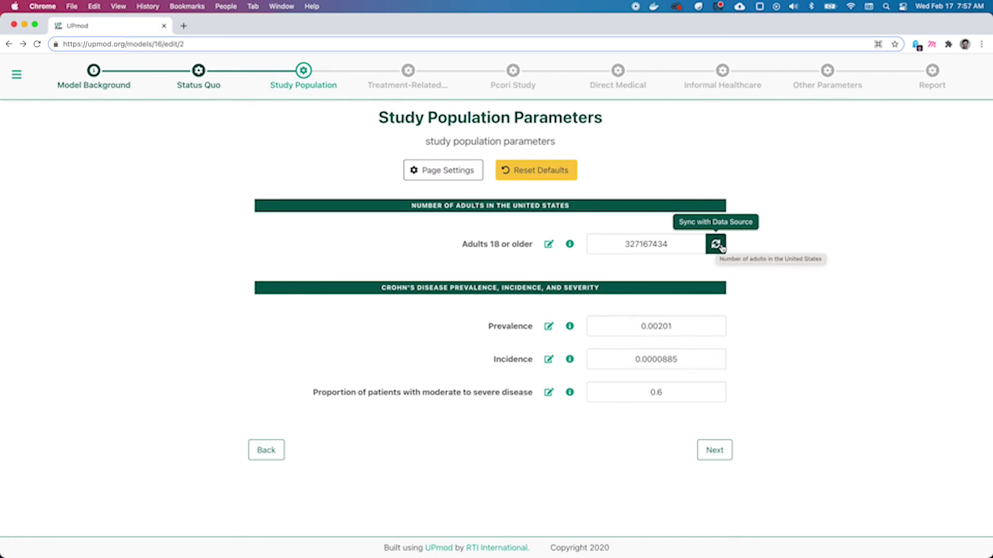
# Step: On the Report page, change output_psa to a chart and add MACE Averted to the graphed series
pyautogui.click(932, 77)
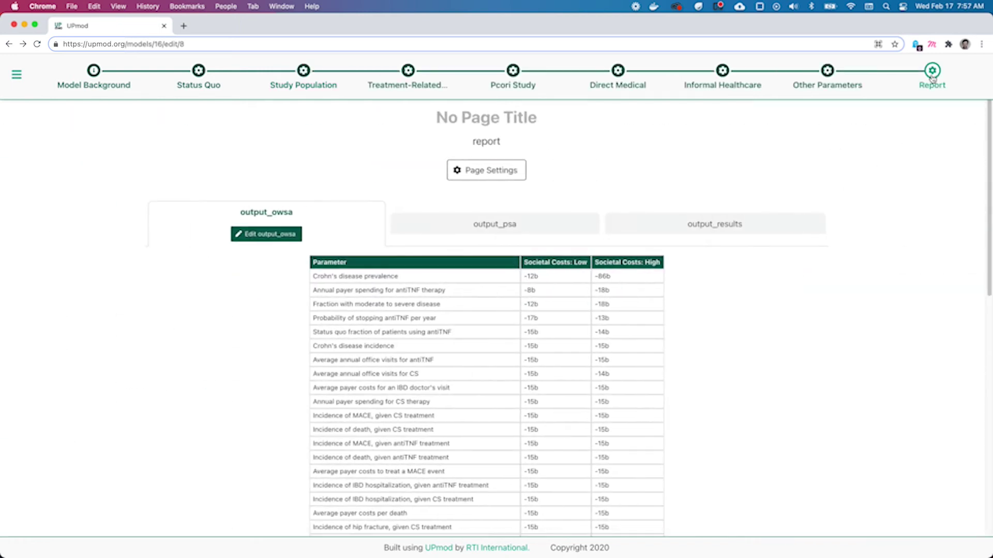
pyautogui.click(472, 231)
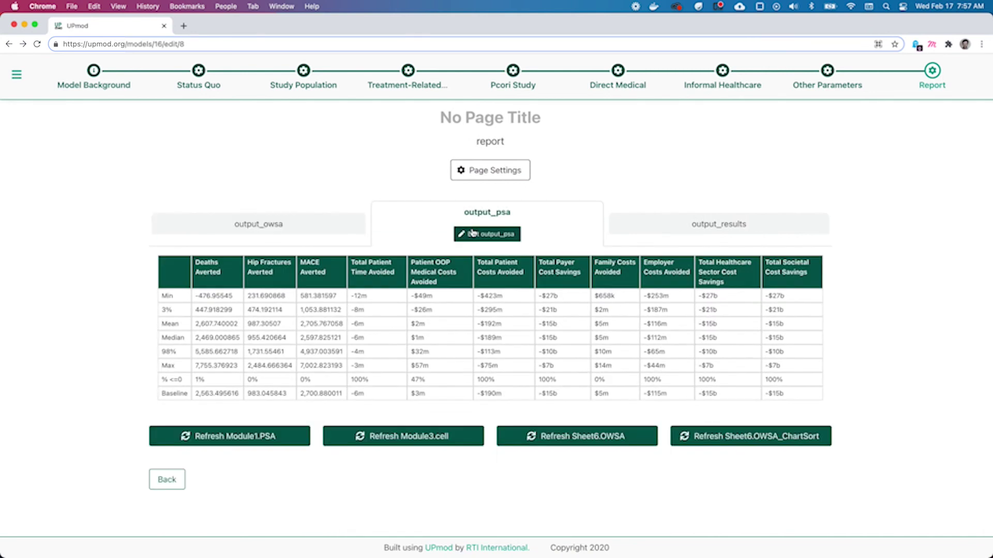
pyautogui.click(514, 240)
pyautogui.click(396, 344)
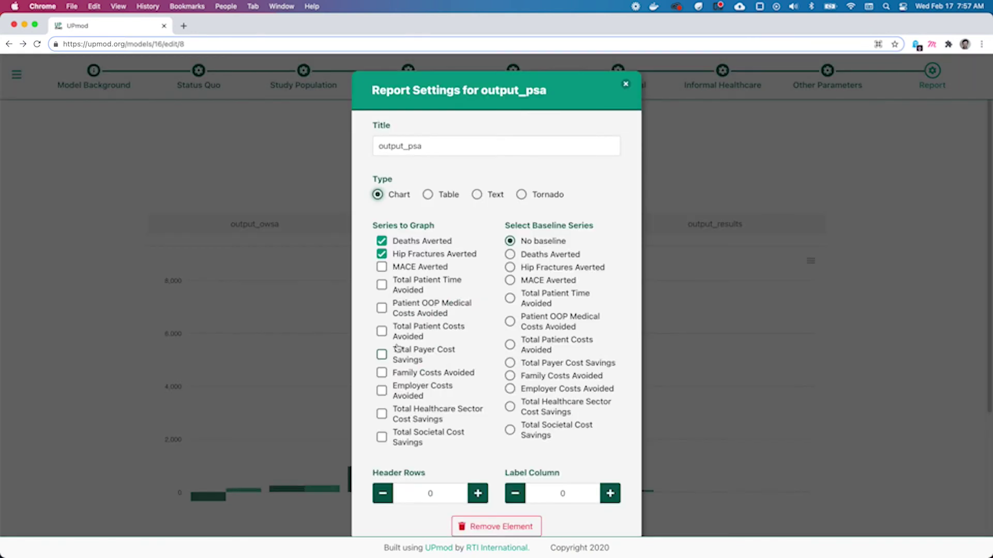
pyautogui.click(416, 269)
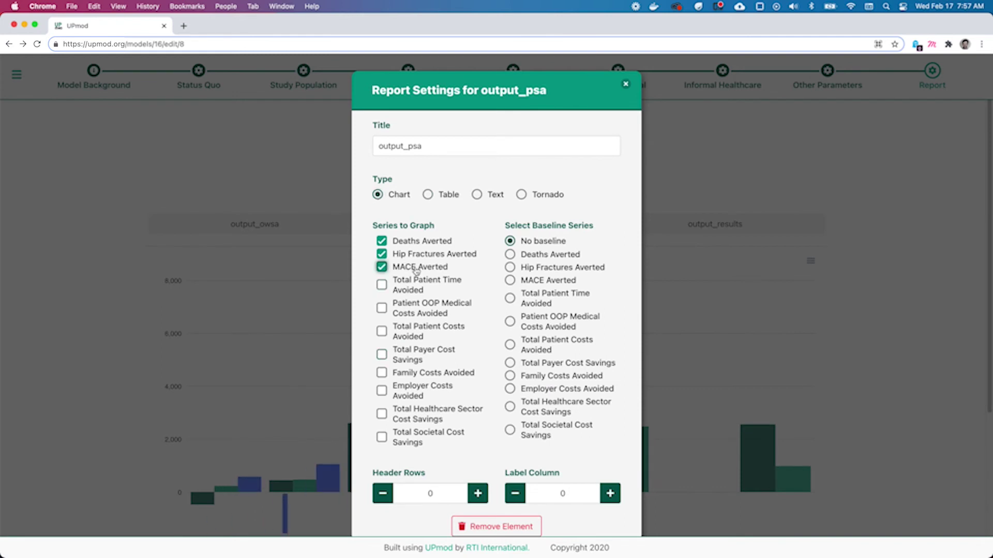
pyautogui.click(625, 84)
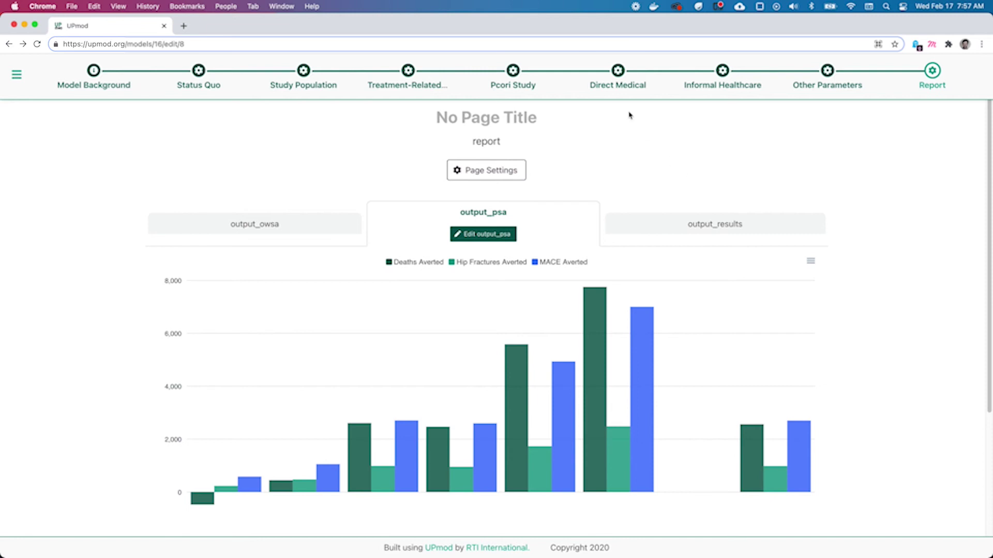
# Step: On the Direct Medical page, set the baseline format of the CS Treatment cost field to $0,0.00
pyautogui.click(618, 83)
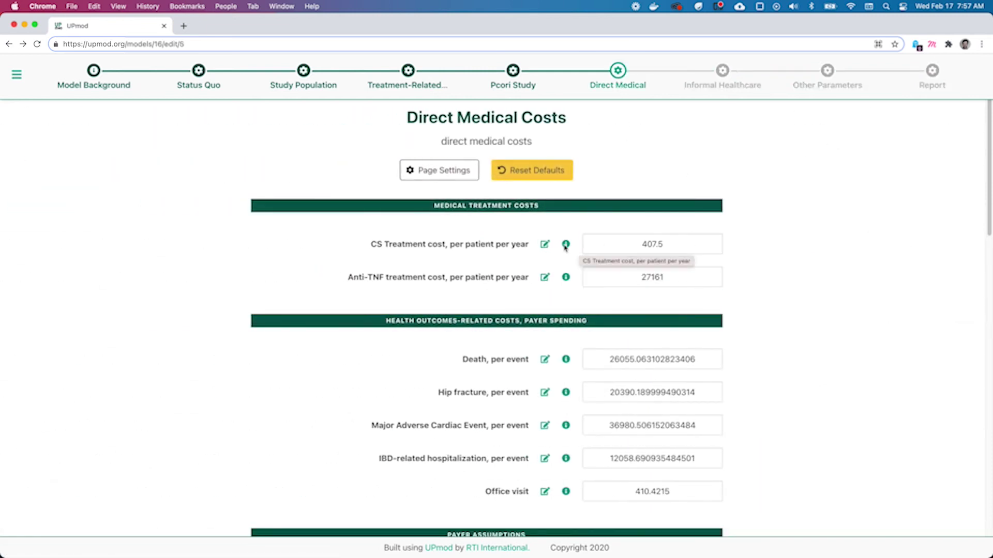
pyautogui.click(544, 243)
pyautogui.click(418, 364)
pyautogui.write('$0,0.00')
pyautogui.click(722, 303)
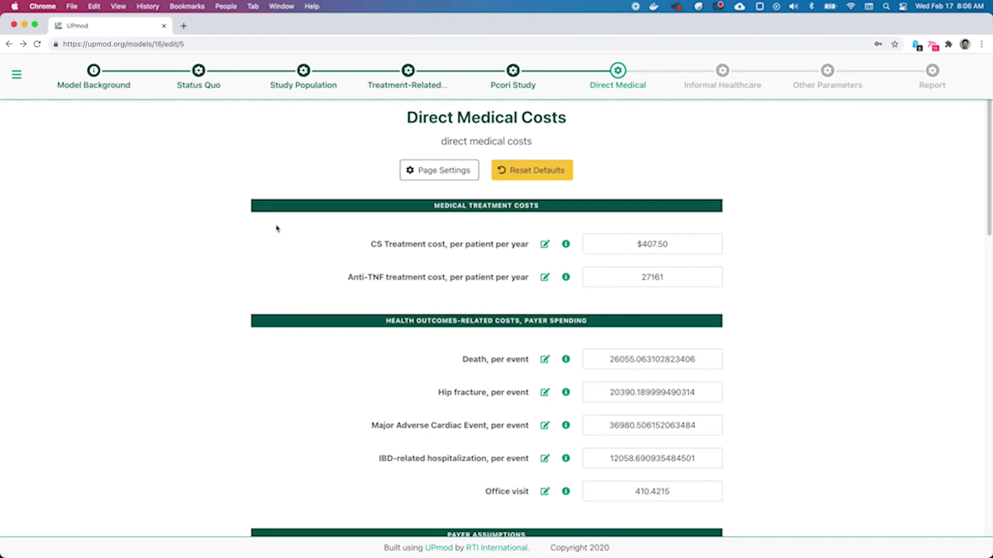
# Step: Run the AntiTNF model and look through its Model Background page
pyautogui.click(17, 74)
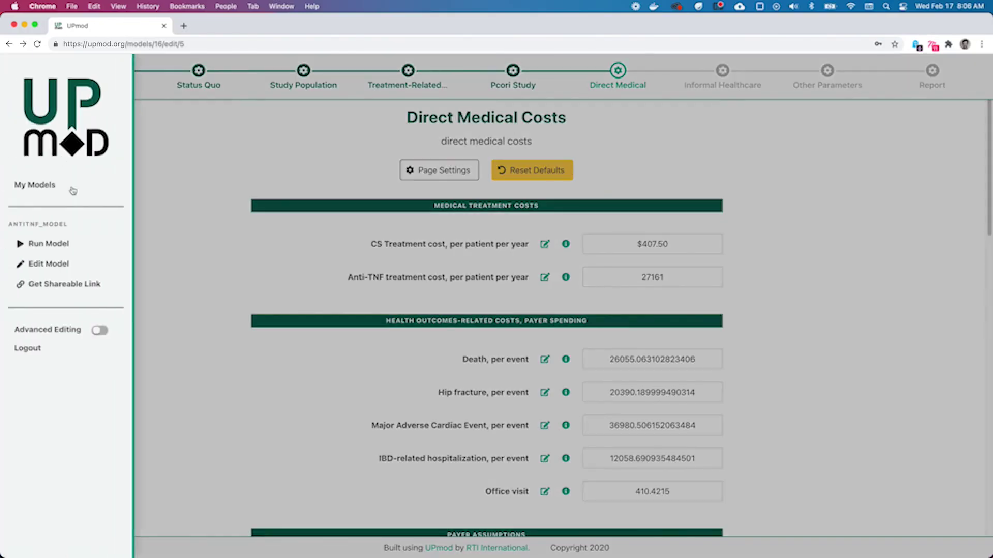
pyautogui.click(89, 243)
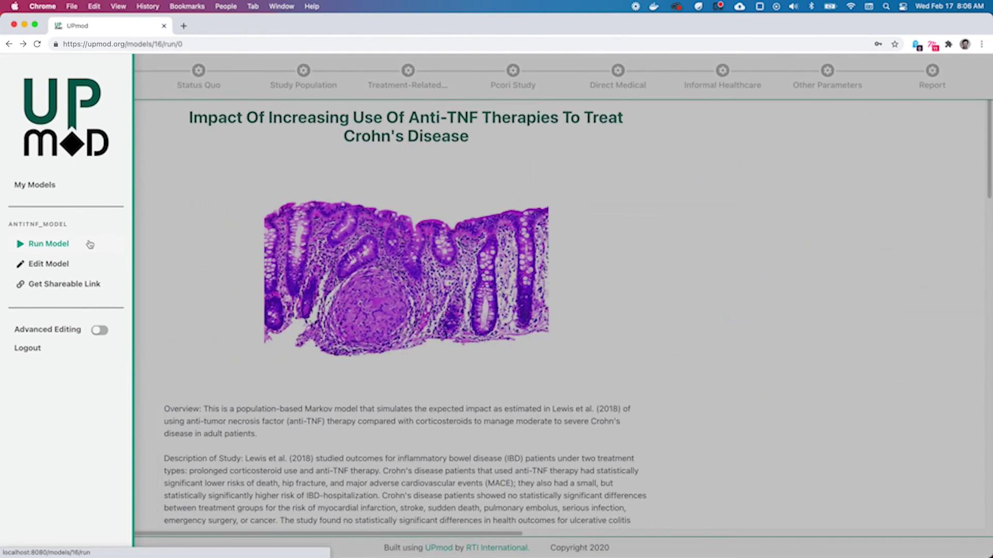
pyautogui.click(165, 256)
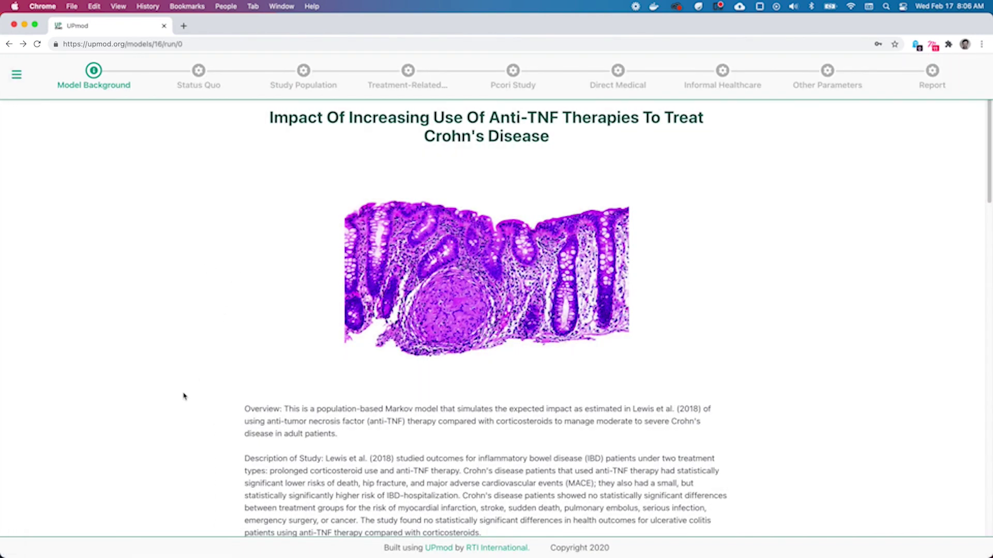
pyautogui.scroll(-5, 184, 396)
pyautogui.scroll(5, 184, 397)
# Step: Lower the Status Quo corticosteroid proportion to about 0.5 and view the report's output_psa chart with its download options
pyautogui.click(198, 92)
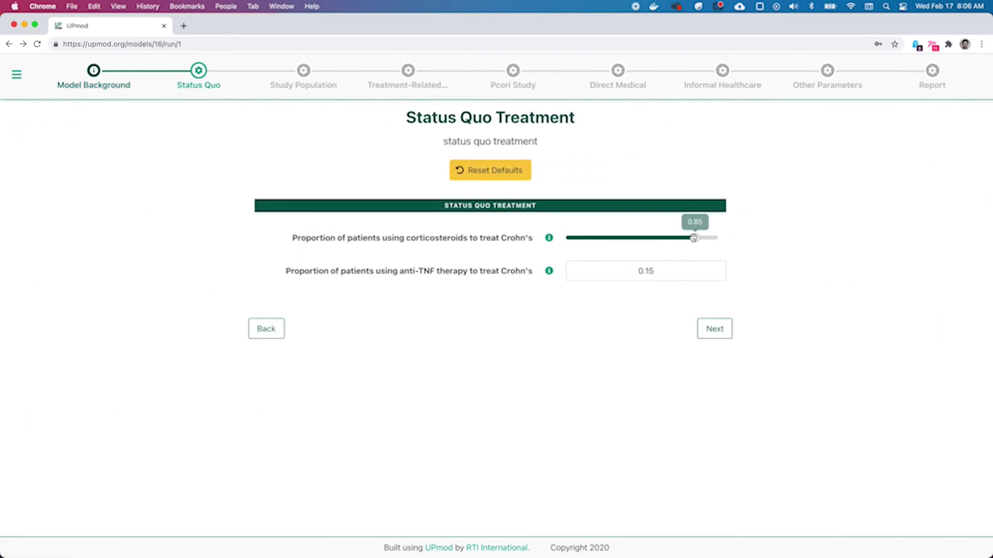
pyautogui.moveTo(694, 238); pyautogui.dragTo(641, 238)
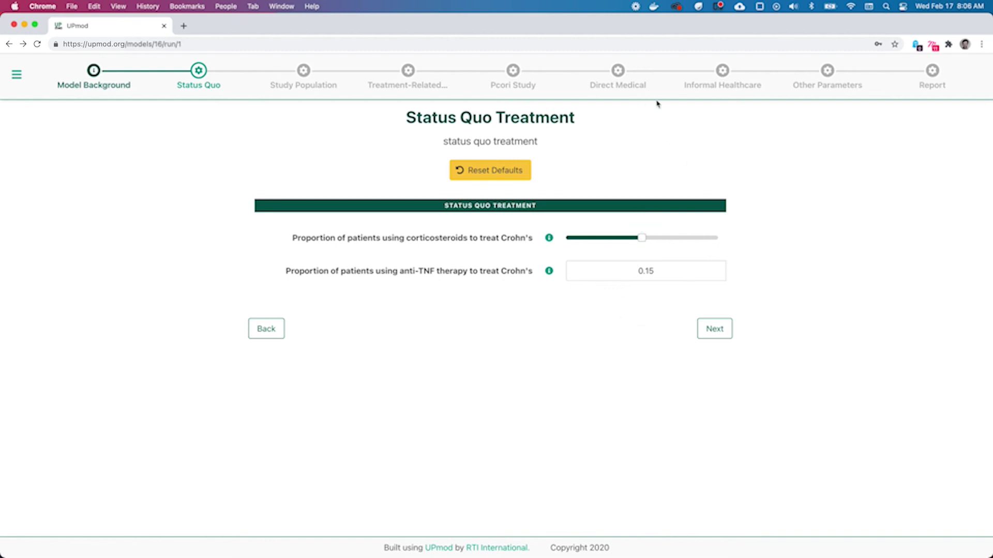
pyautogui.click(935, 82)
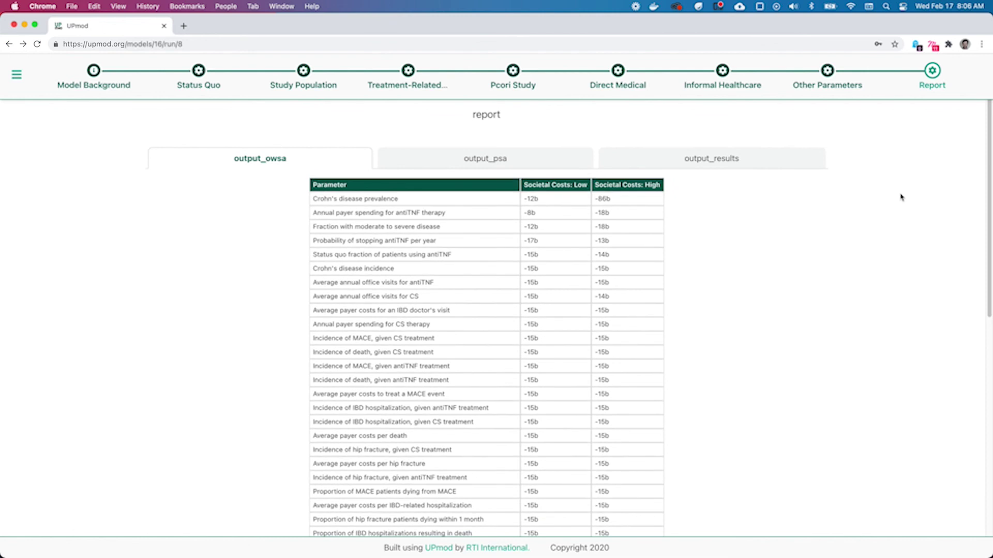
pyautogui.click(519, 166)
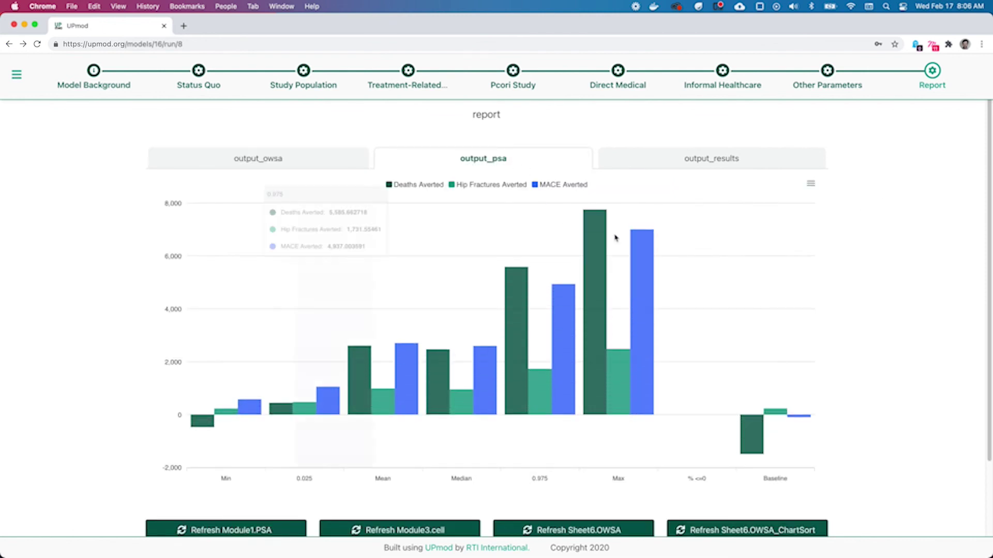
pyautogui.click(810, 186)
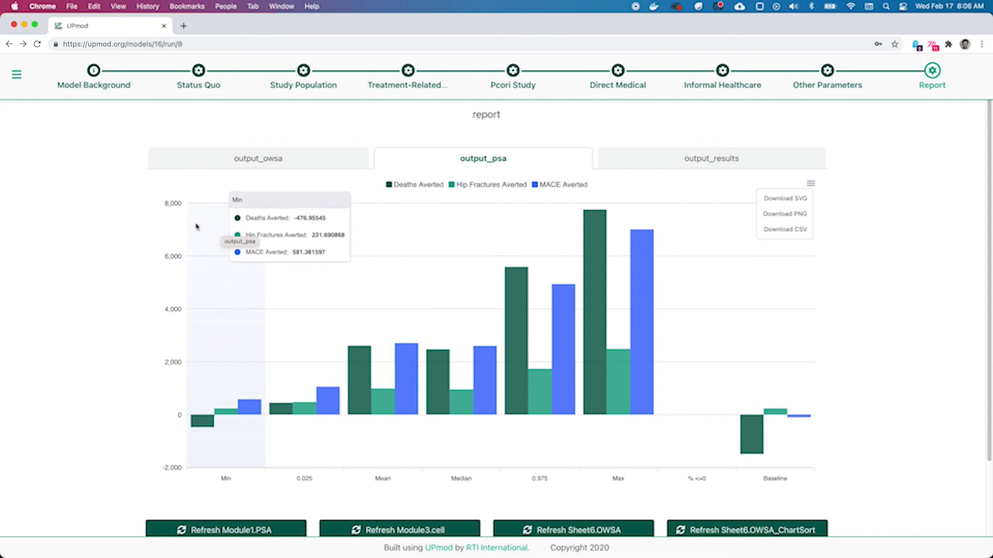
# Step: Open the model's shareable link settings, enable Make Model Public and enter the password, and dismiss the dialog without publishing
pyautogui.click(16, 76)
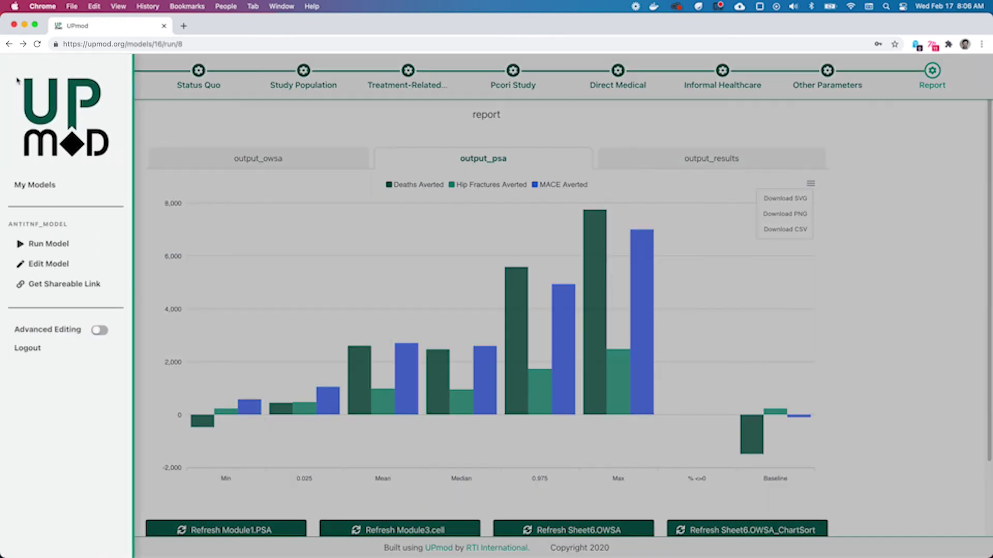
pyautogui.click(80, 285)
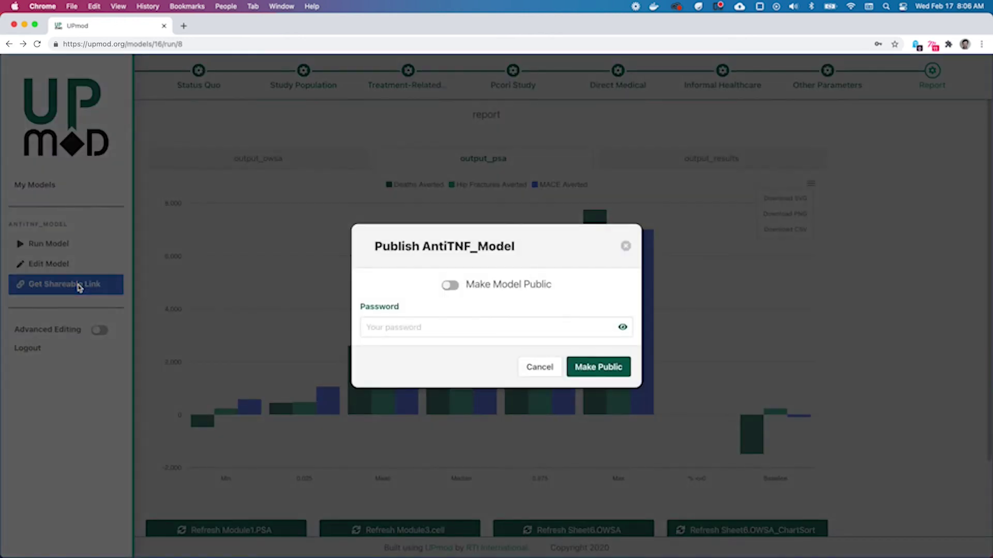
pyautogui.click(448, 287)
pyautogui.click(513, 327)
pyautogui.write('•••••••')
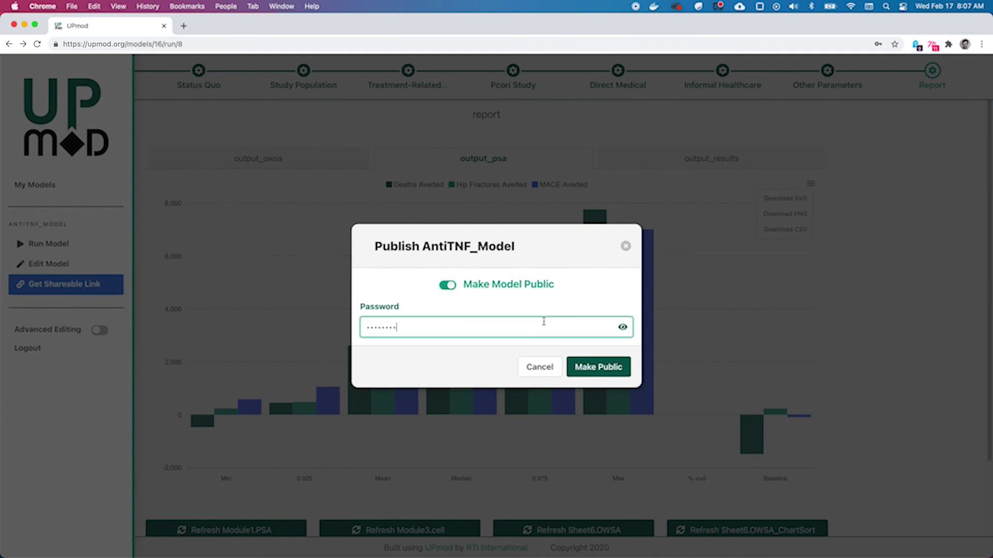
pyautogui.click(755, 327)
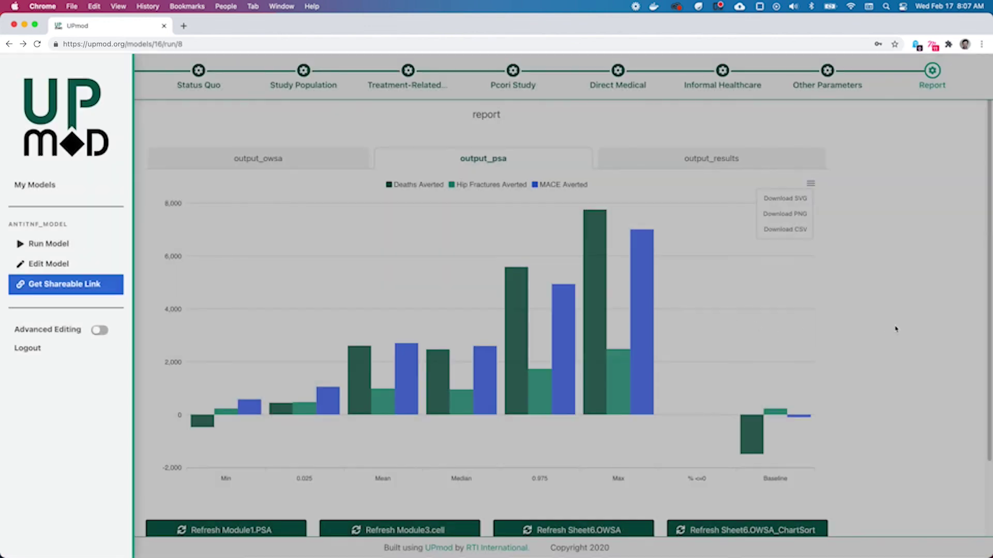
pyautogui.click(896, 329)
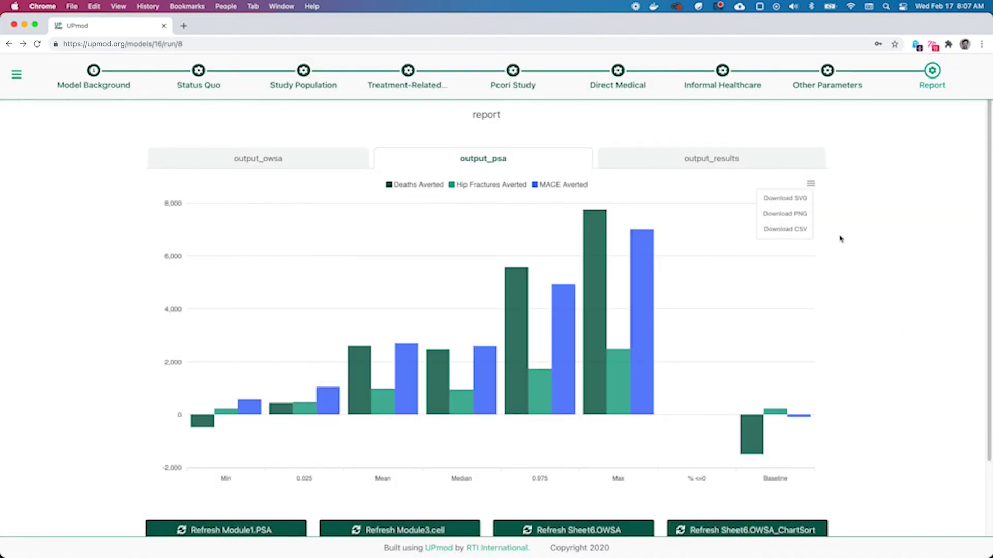
pyautogui.click(810, 184)
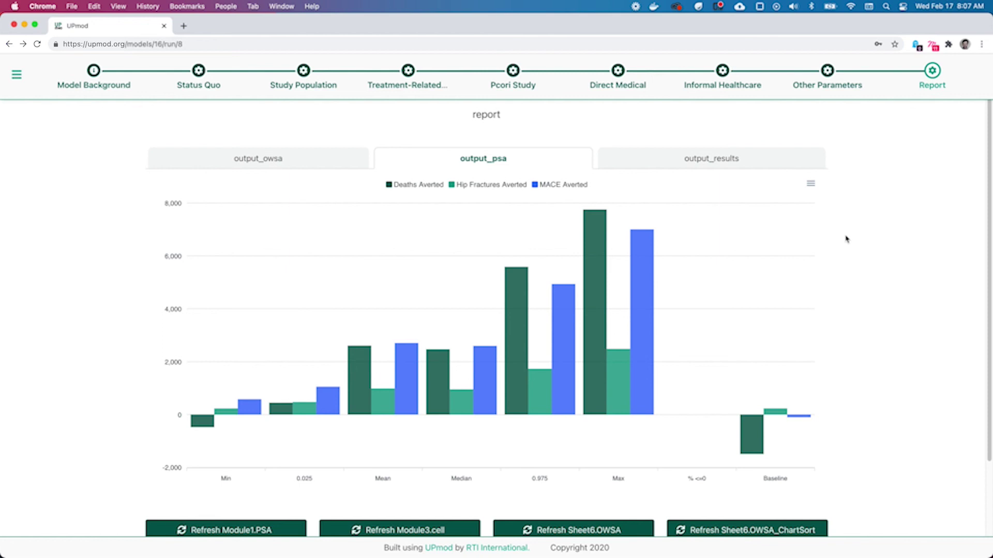